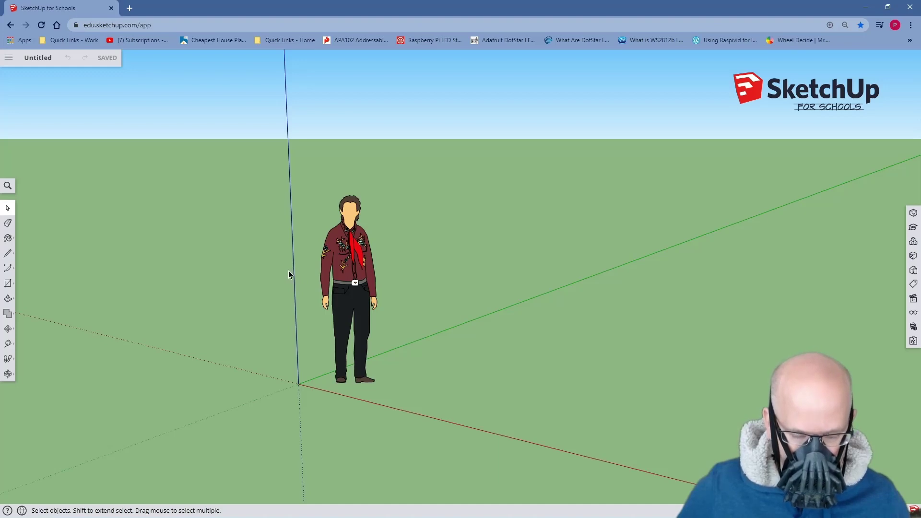
# Delete the default human figure standing near the origin
pyautogui.moveTo(274, 170); pyautogui.dragTo(415, 437)
pyautogui.press('Delete')
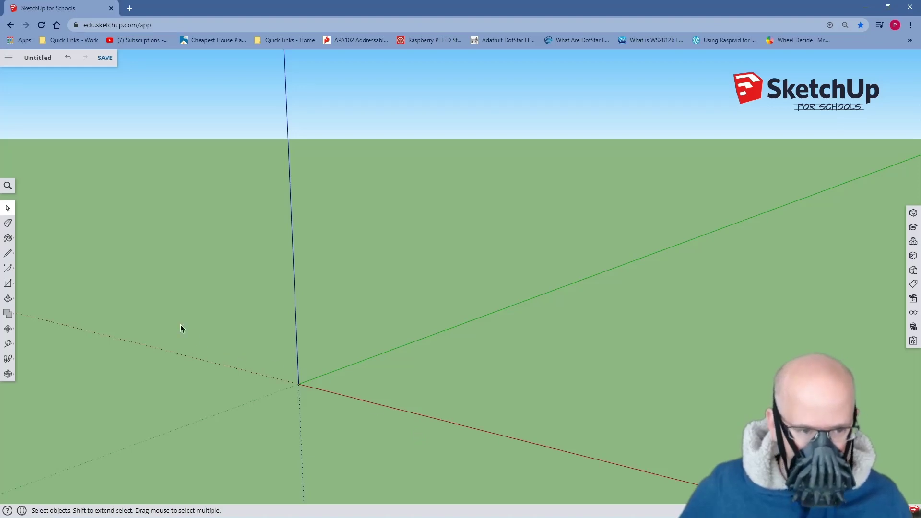
# Insert floorplan01.jpg from the computer as an image, placing its first corner at the origin and scaling it out flat on the ground
pyautogui.click(8, 58)
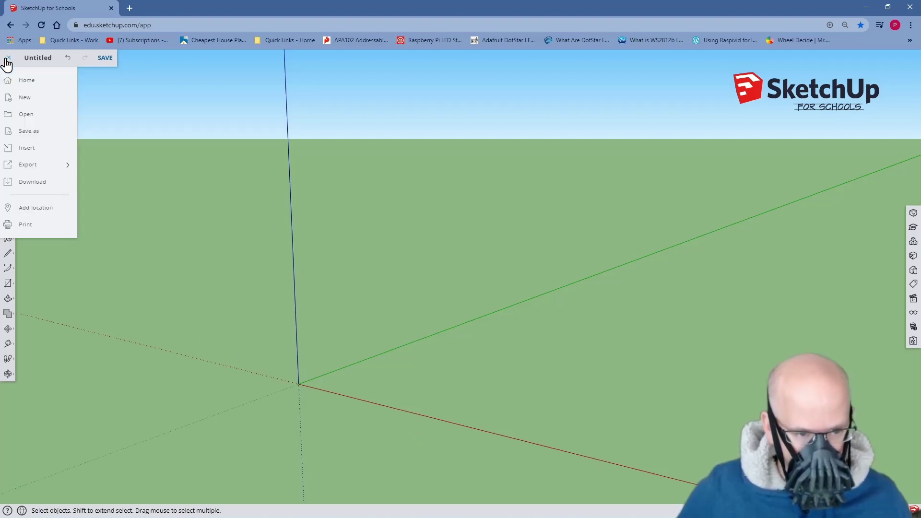
pyautogui.click(32, 148)
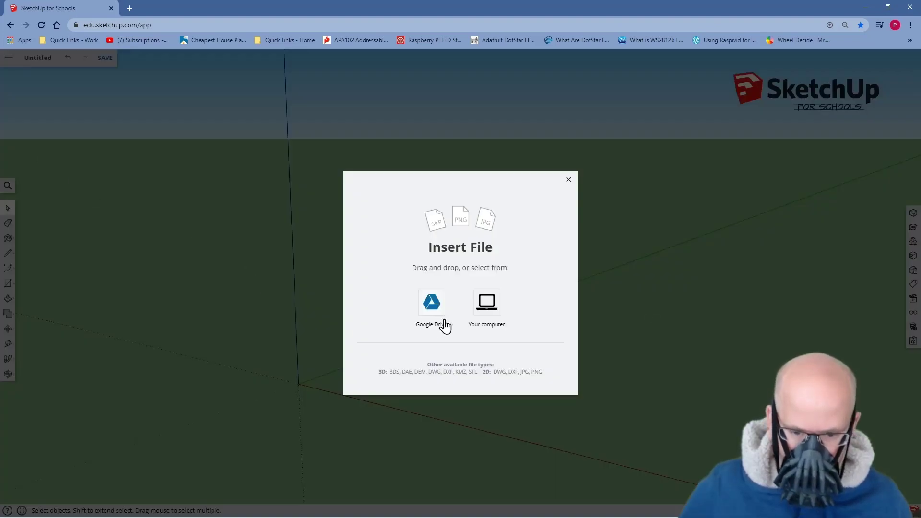
pyautogui.click(487, 308)
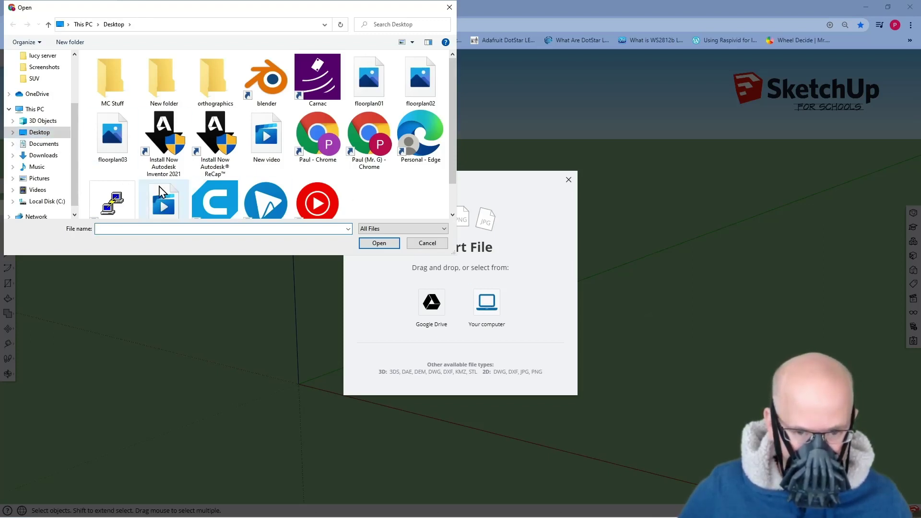
pyautogui.click(375, 92)
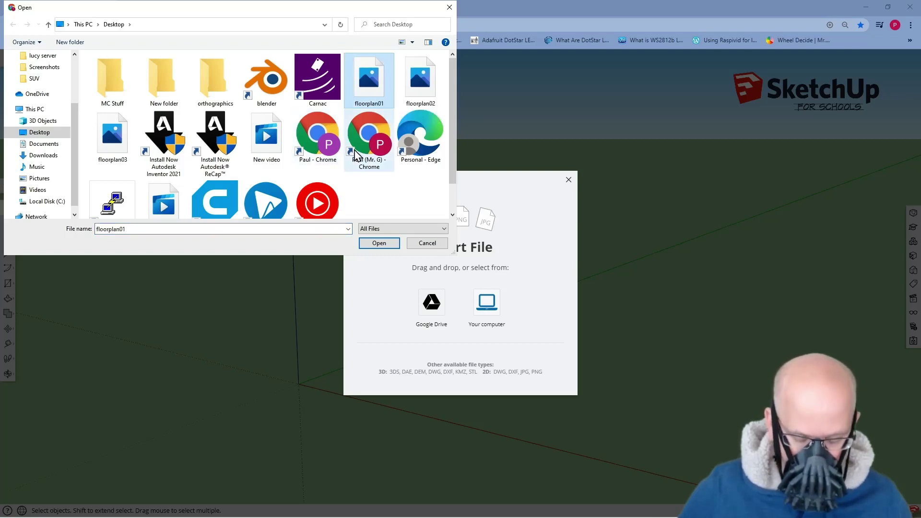
pyautogui.click(393, 242)
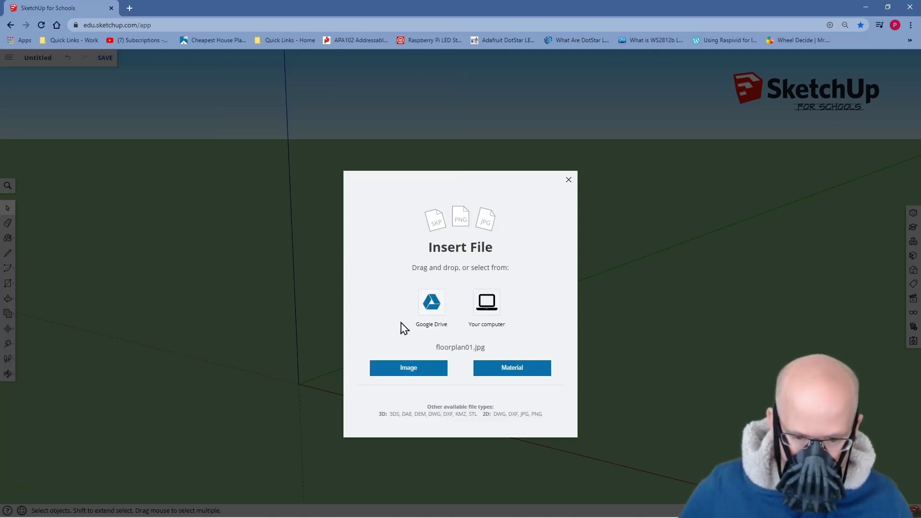
pyautogui.click(403, 369)
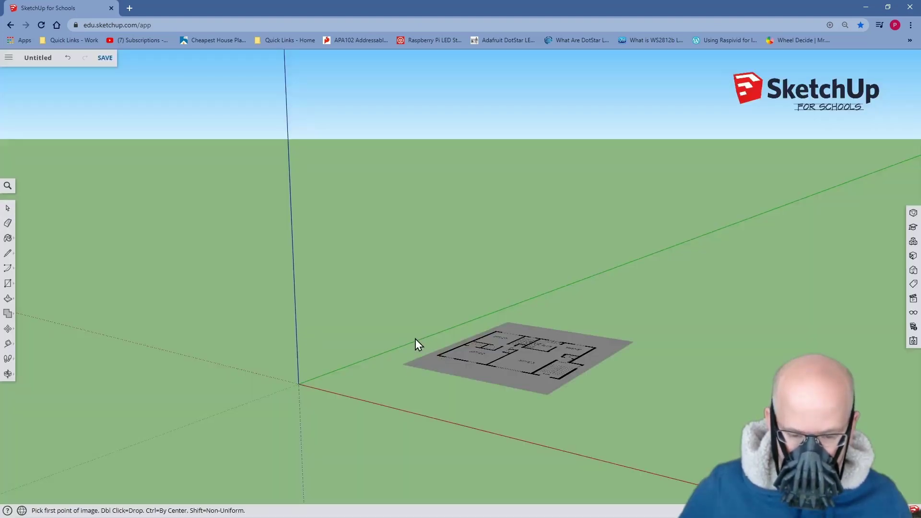
pyautogui.click(298, 384)
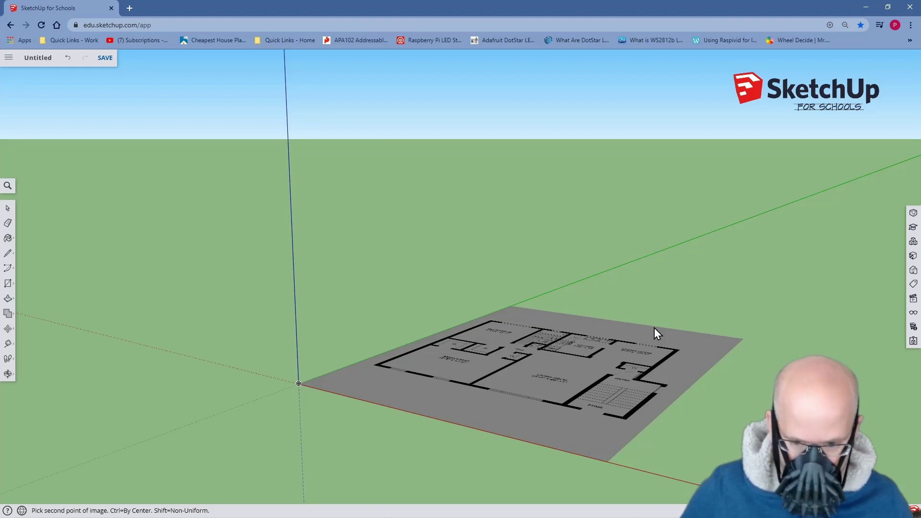
pyautogui.click(653, 328)
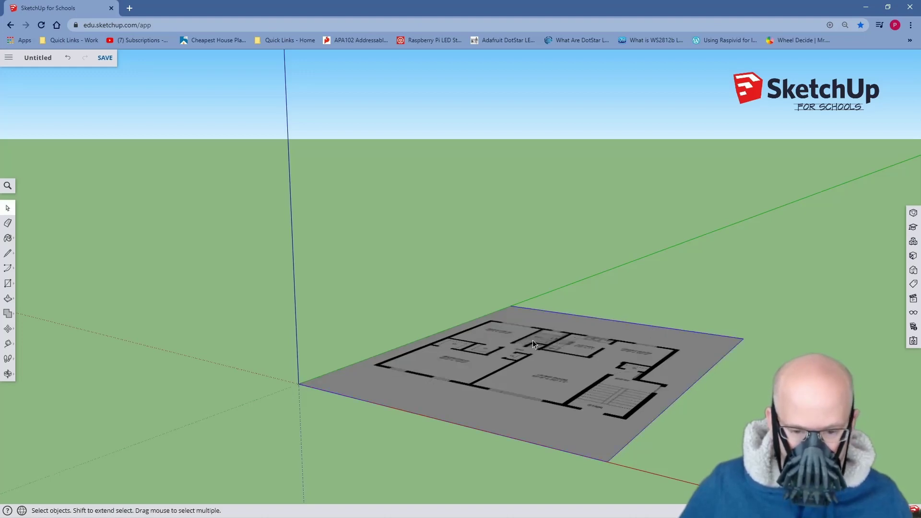
# Explode the floor plan image and make the resulting face and edges a group
pyautogui.press('o')
pyautogui.moveTo(497, 323); pyautogui.dragTo(643, 394)
pyautogui.press('space')
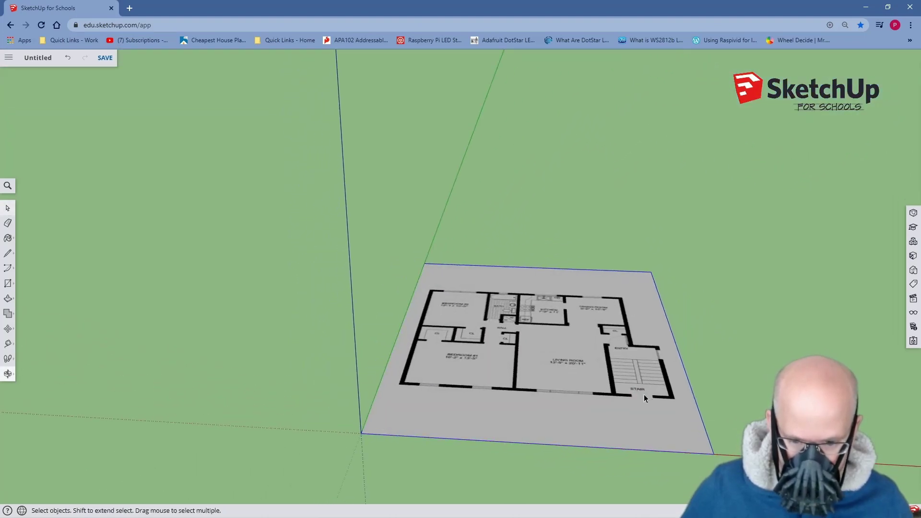
pyautogui.scroll(5, 659, 381)
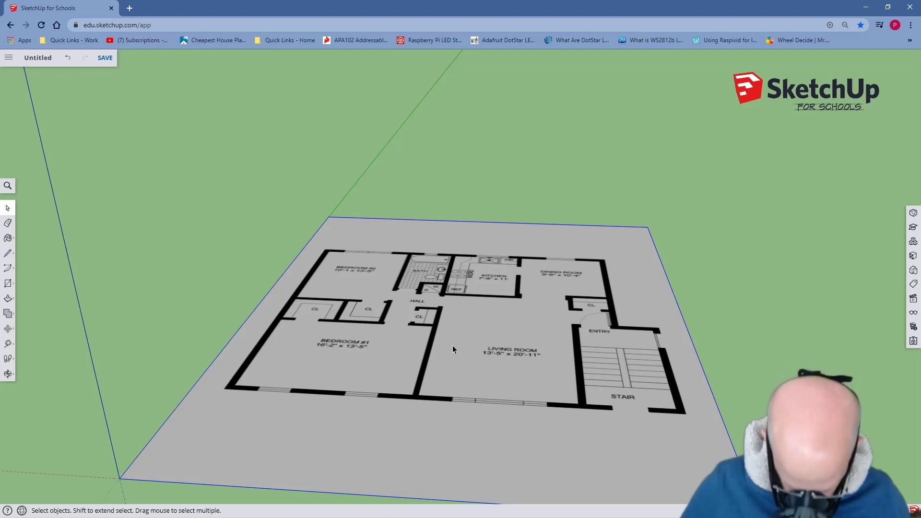
pyautogui.press('h')
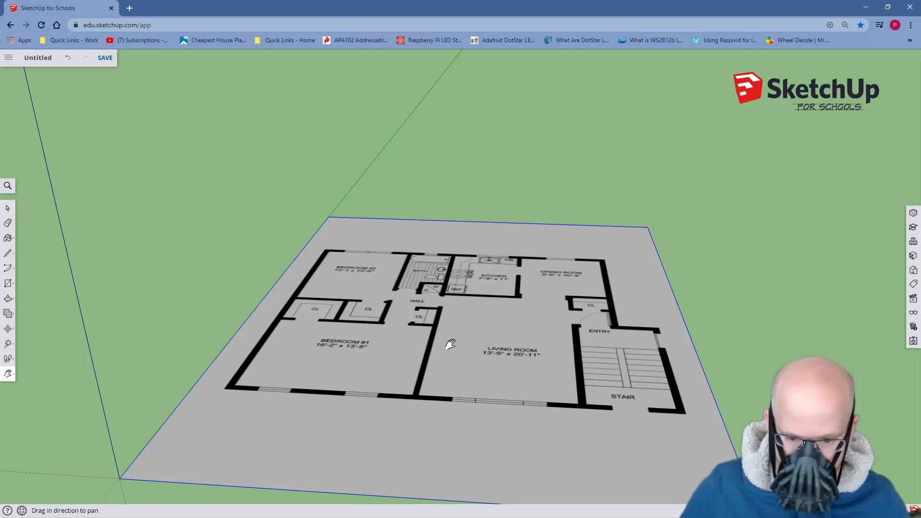
pyautogui.moveTo(448, 344); pyautogui.dragTo(500, 353)
pyautogui.press('o')
pyautogui.press('h')
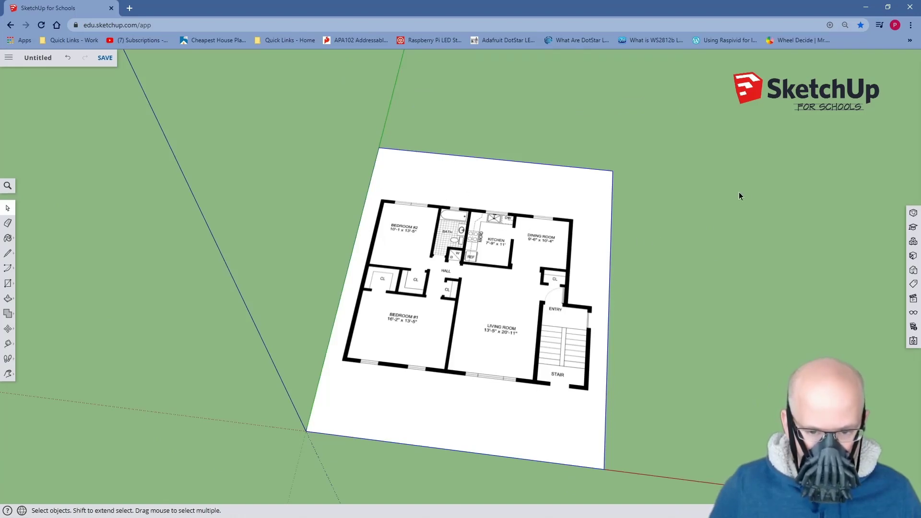
pyautogui.rightClick(446, 192)
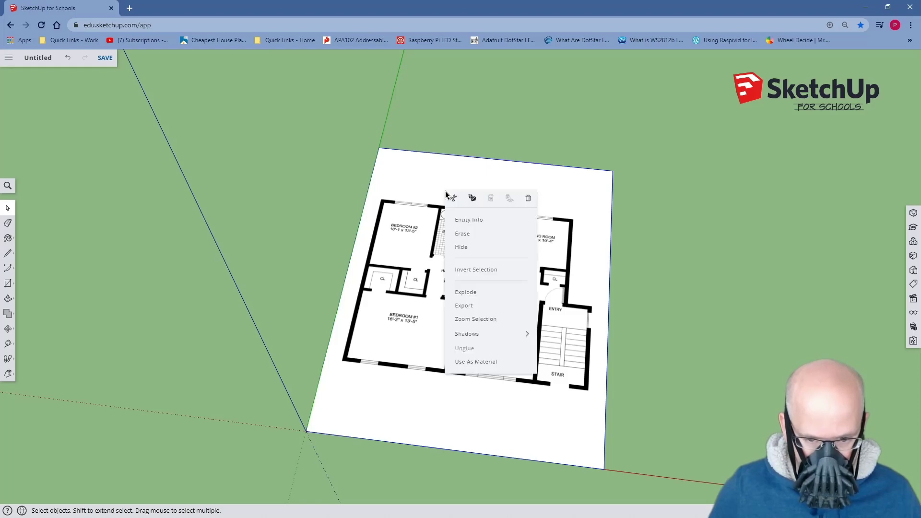
pyautogui.click(481, 292)
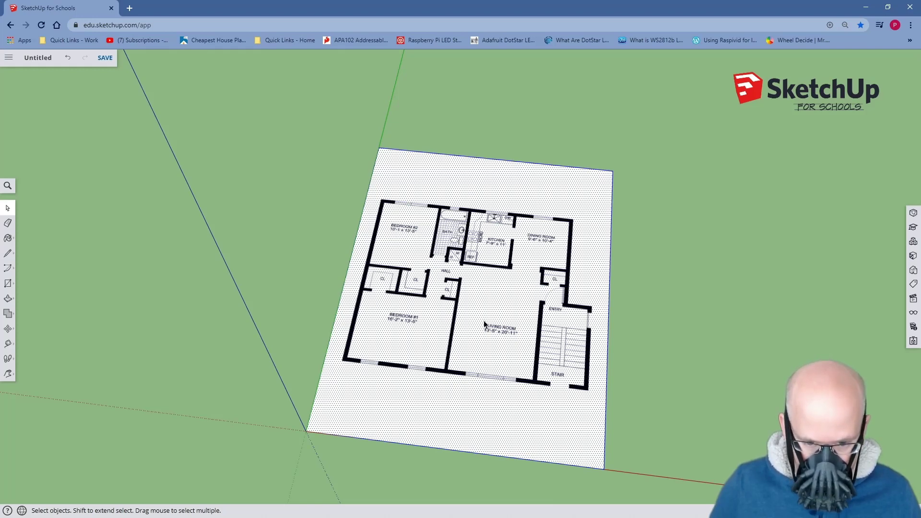
pyautogui.rightClick(438, 179)
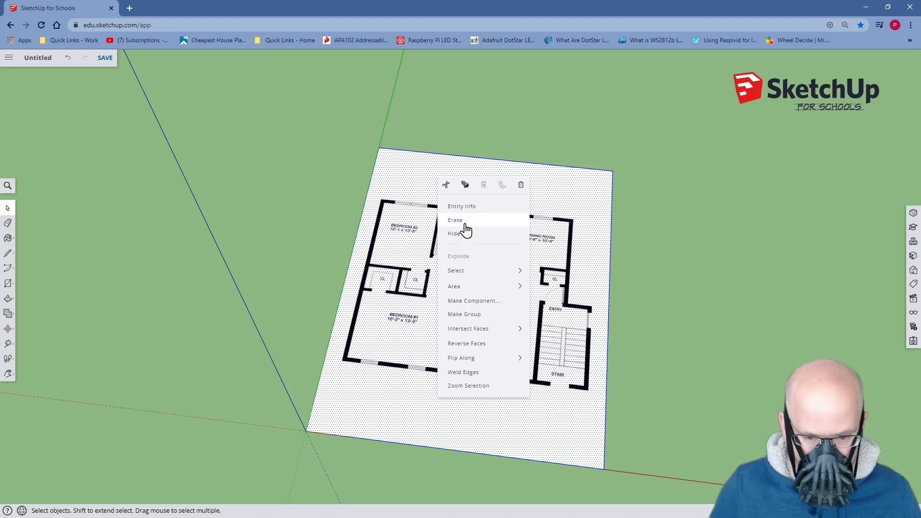
pyautogui.click(474, 317)
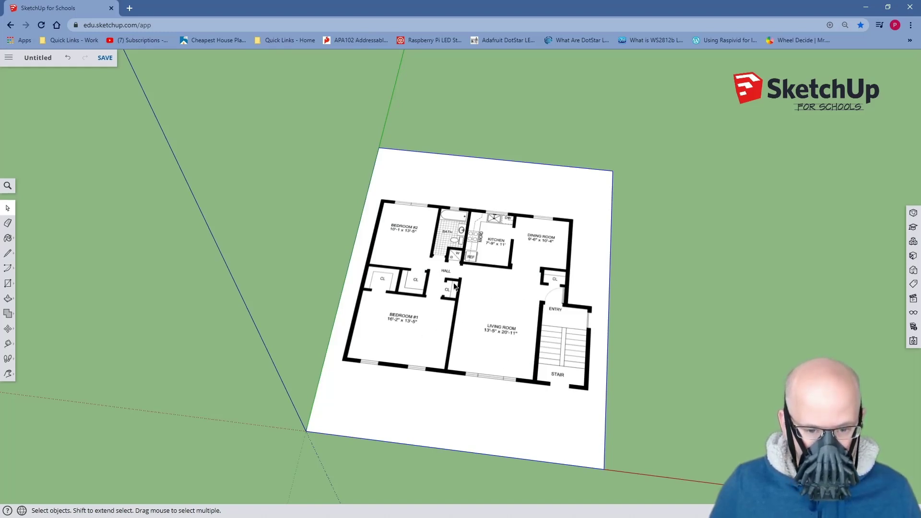
# Open the floor plan group for editing and examine the room dimensions printed on the plan
pyautogui.click(473, 198)
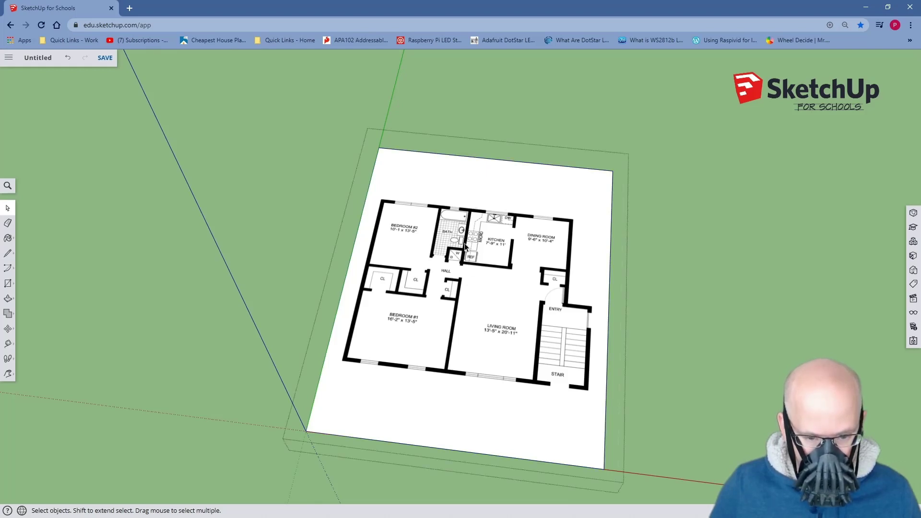
pyautogui.scroll(-4, 464, 246)
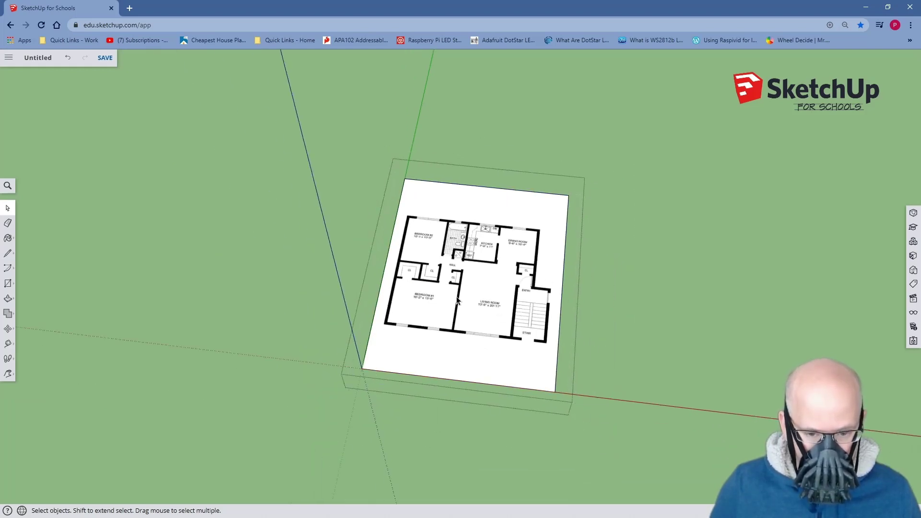
pyautogui.moveTo(456, 300); pyautogui.dragTo(456, 277, button='middle')
pyautogui.scroll(2, 455, 277)
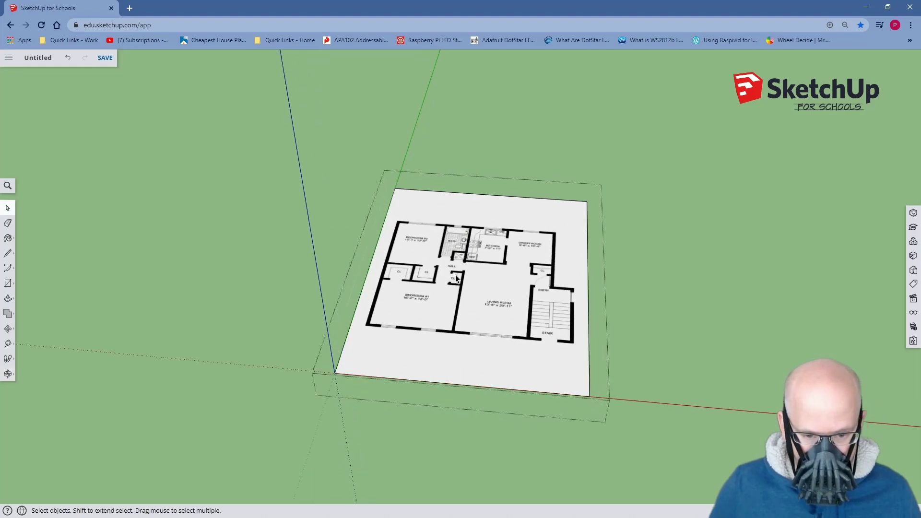
pyautogui.scroll(3, 456, 277)
pyautogui.moveTo(490, 327); pyautogui.dragTo(470, 251, button='middle')
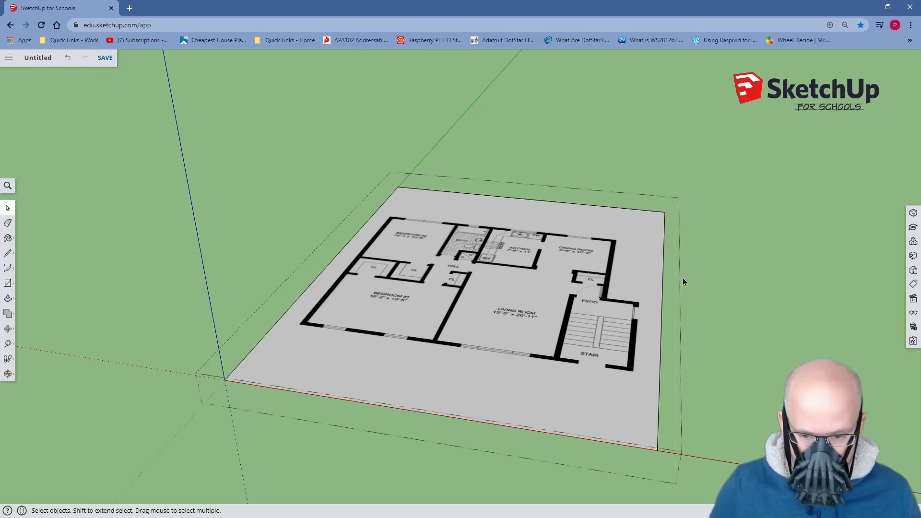
pyautogui.moveTo(509, 303); pyautogui.dragTo(539, 344, button='middle')
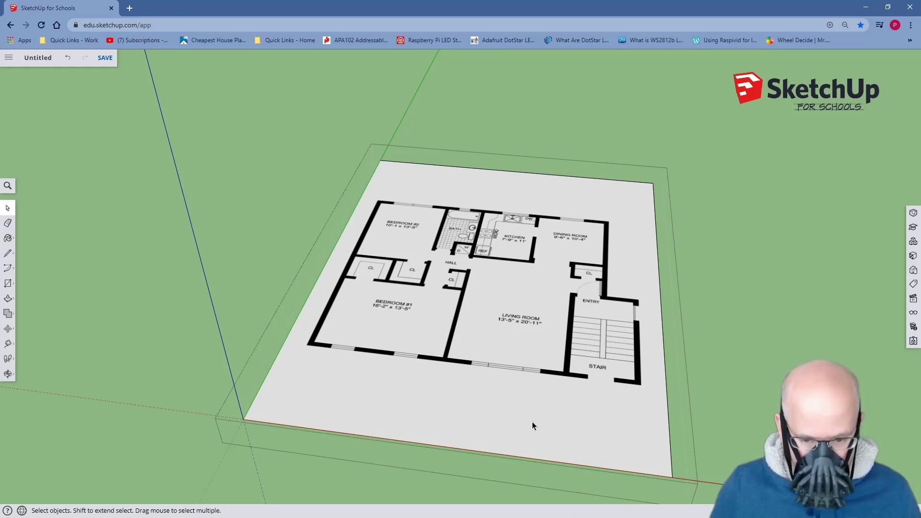
pyautogui.moveTo(504, 363); pyautogui.dragTo(533, 369, button='middle')
pyautogui.scroll(8, 531, 364)
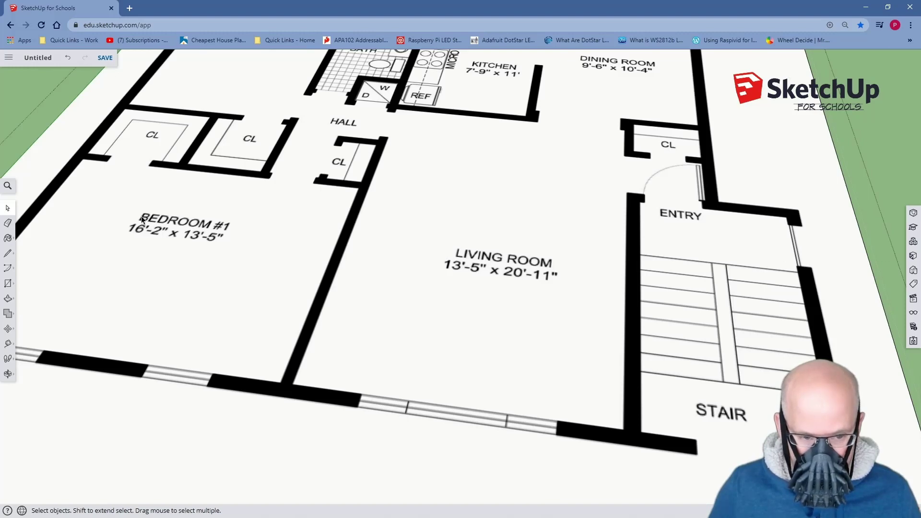
pyautogui.scroll(-6, 496, 320)
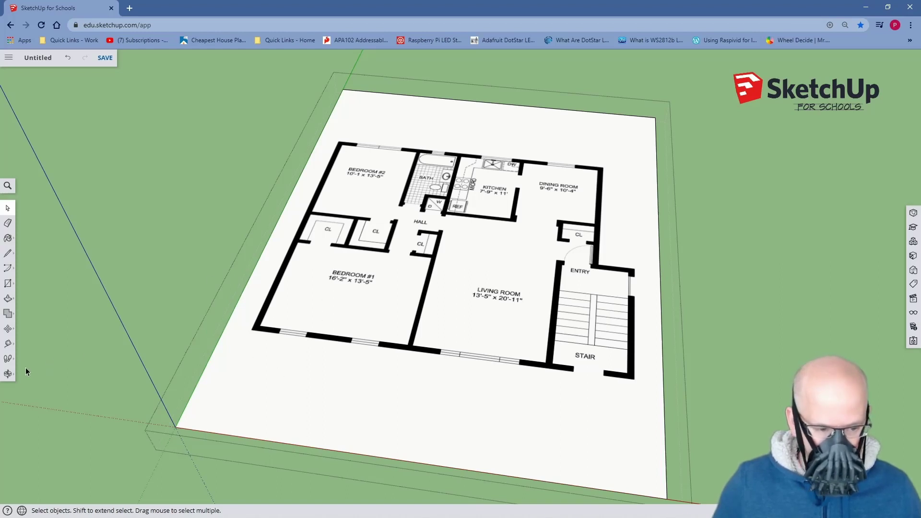
# Measure the living room's width between its inner wall faces along the window wall, and resize the active group from that measurement
pyautogui.click(12, 349)
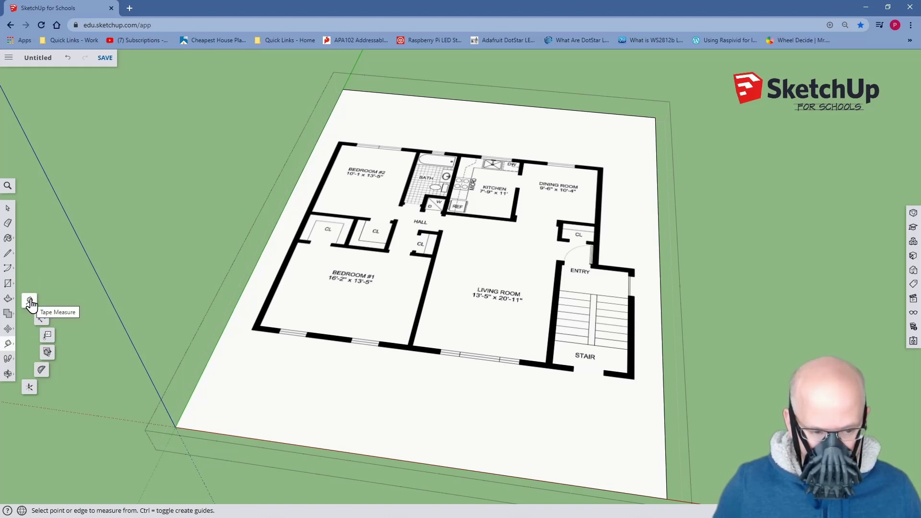
pyautogui.click(30, 301)
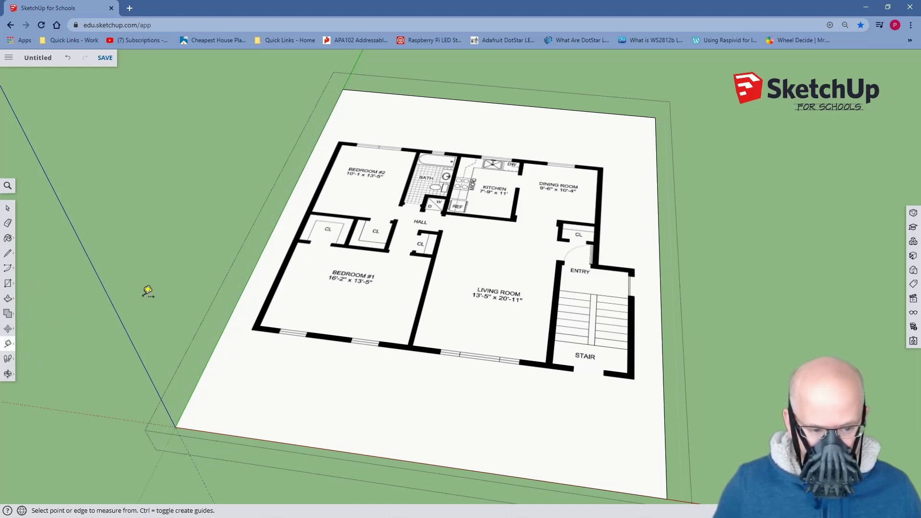
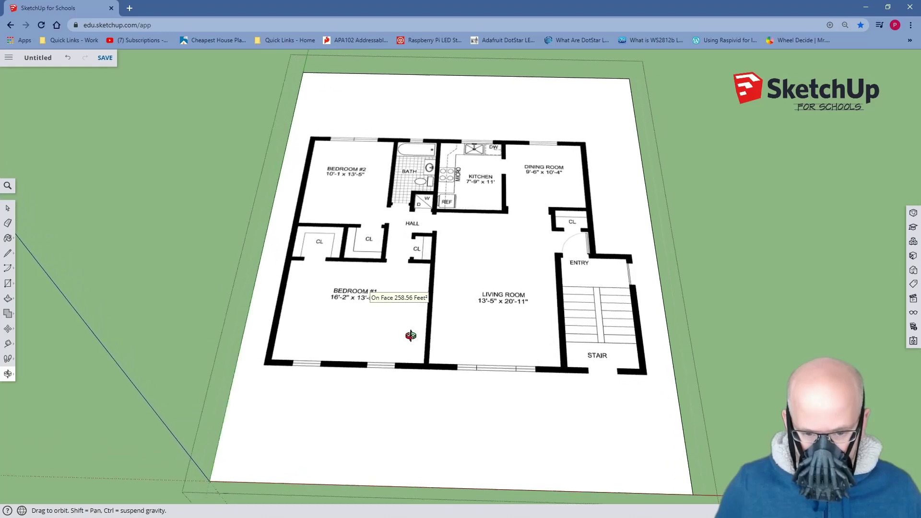
pyautogui.press('t')
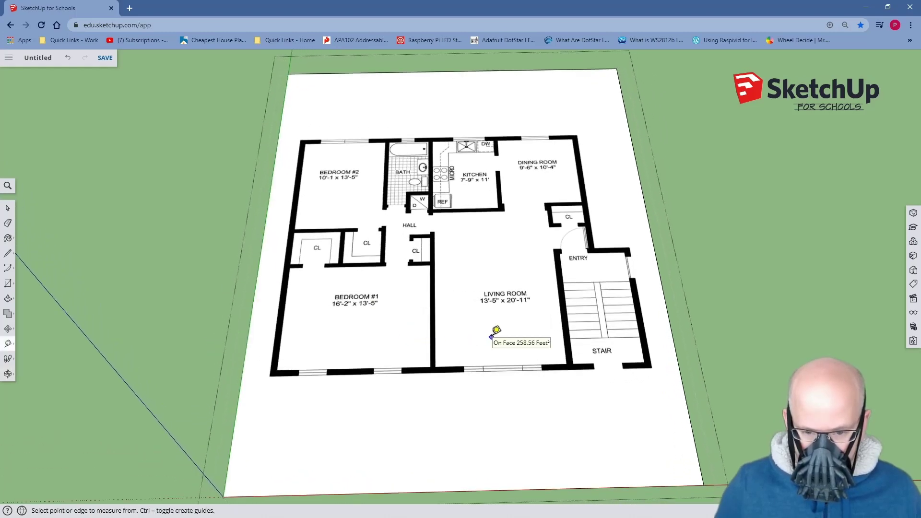
pyautogui.scroll(2, 494, 333)
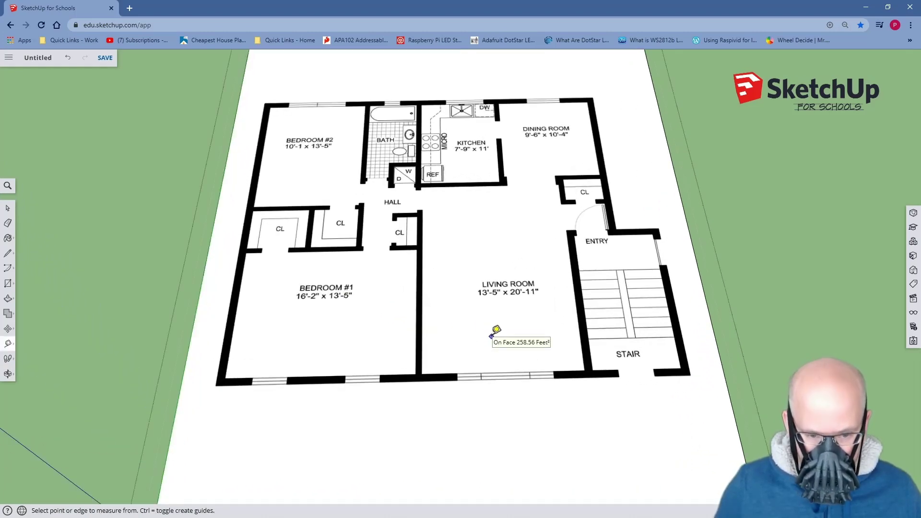
pyautogui.scroll(1, 494, 333)
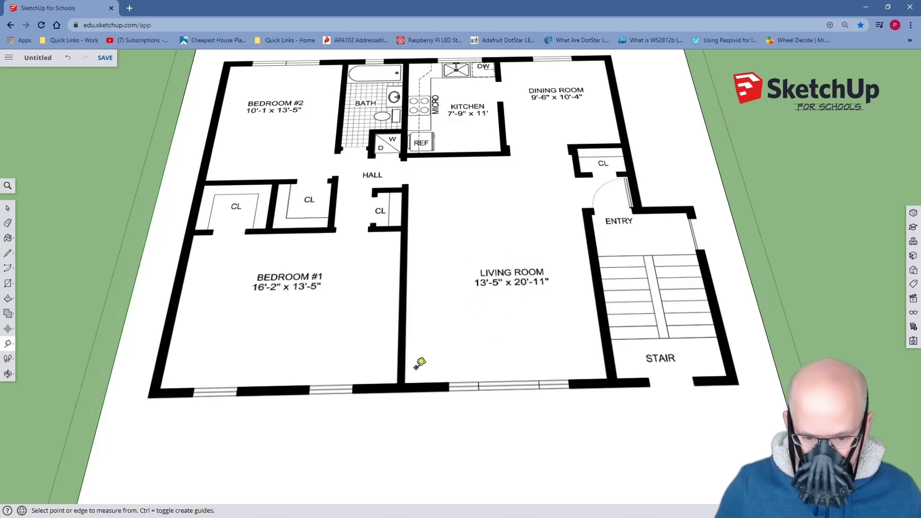
pyautogui.scroll(3, 422, 362)
pyautogui.moveTo(493, 341); pyautogui.dragTo(518, 344, button='middle')
pyautogui.scroll(1, 517, 345)
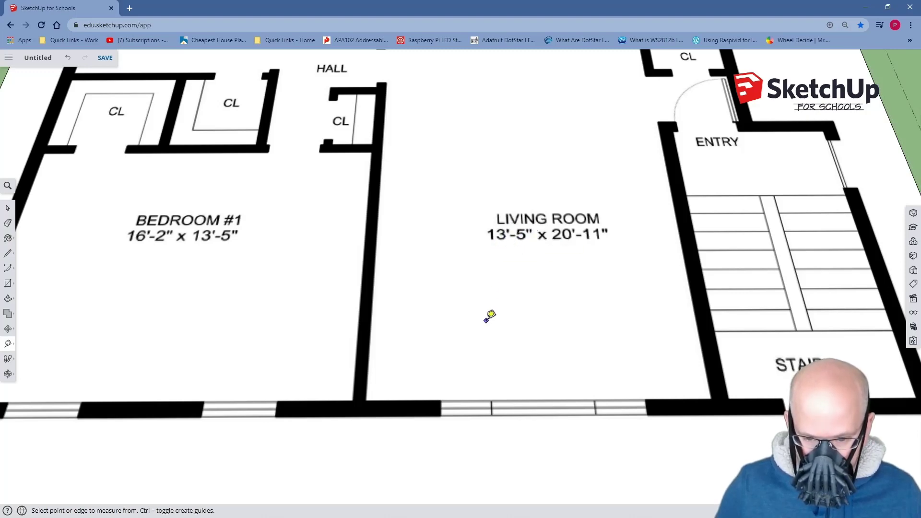
pyautogui.scroll(1, 489, 317)
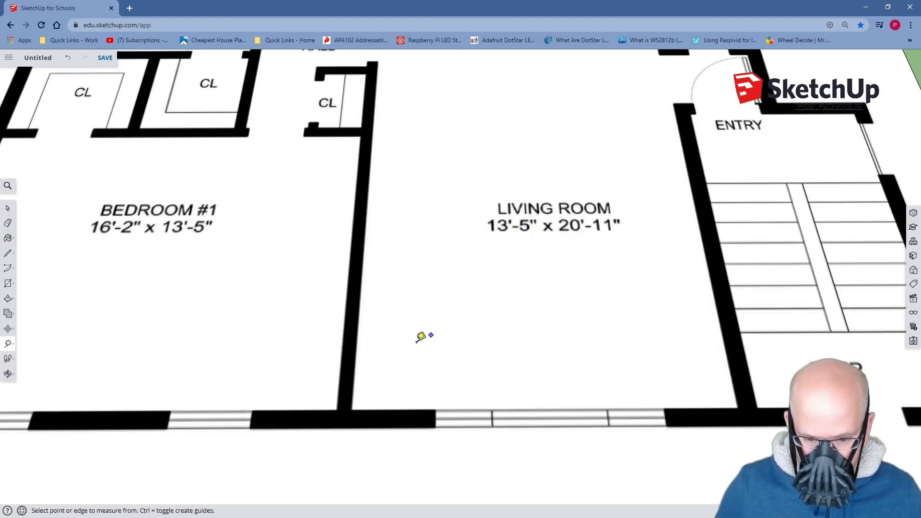
pyautogui.click(353, 409)
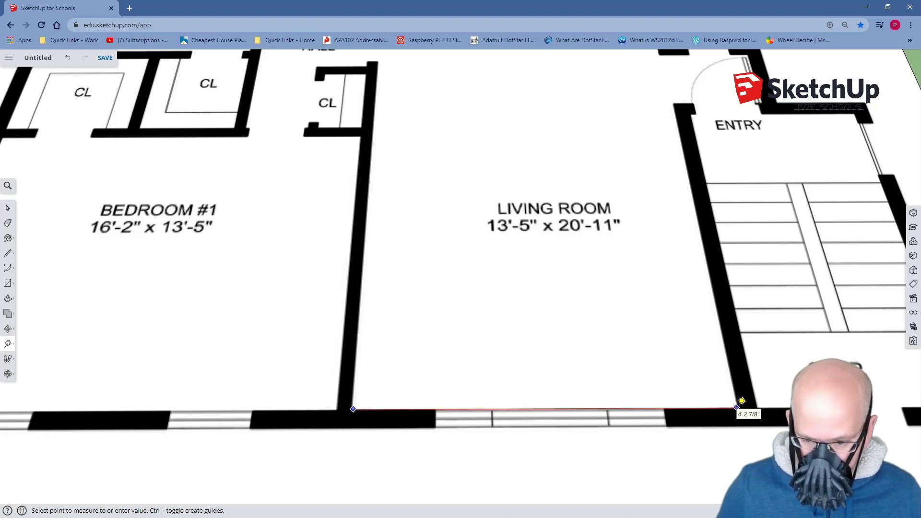
pyautogui.click(737, 407)
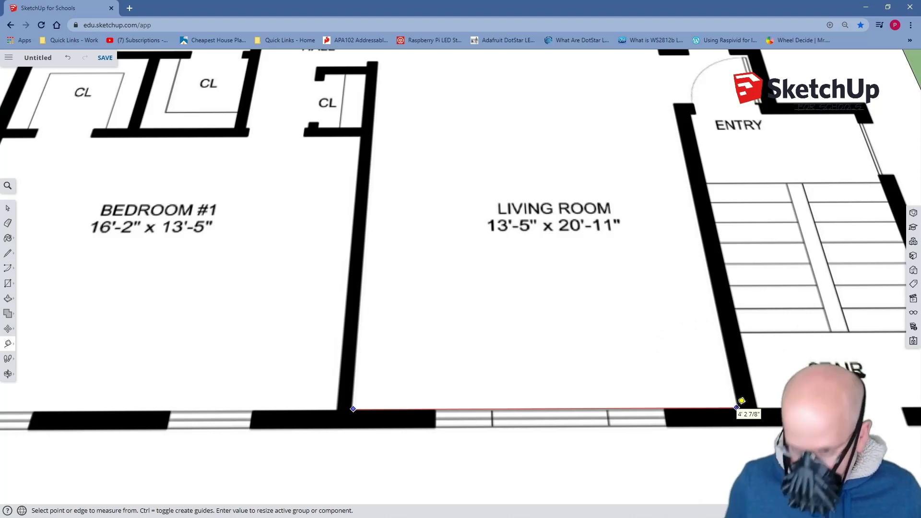
pyautogui.press('Return')
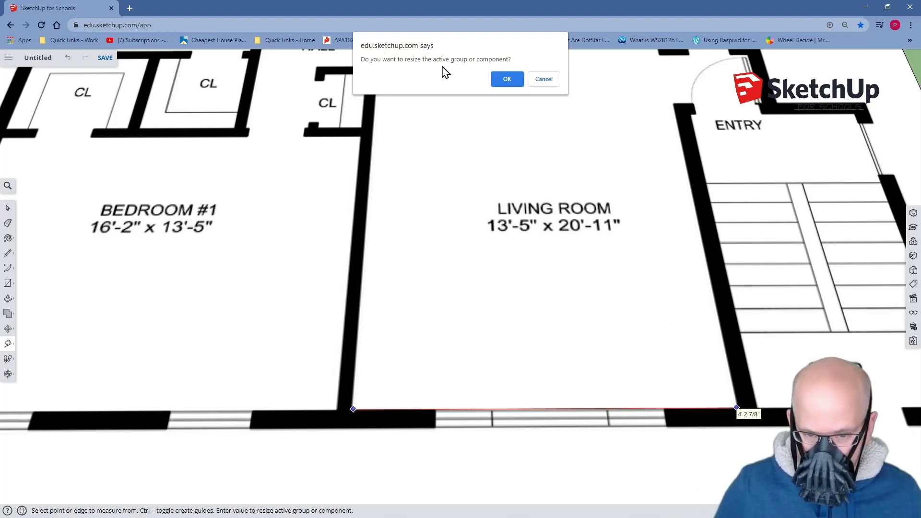
pyautogui.click(507, 79)
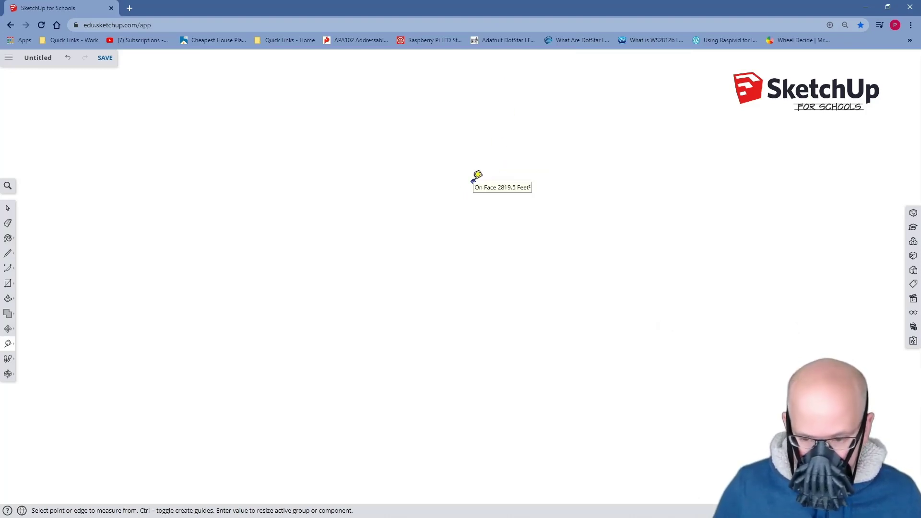
# Examine the resized floor plan, from the whole sheet to the bedrooms, living room and stair area
pyautogui.scroll(-6, 478, 176)
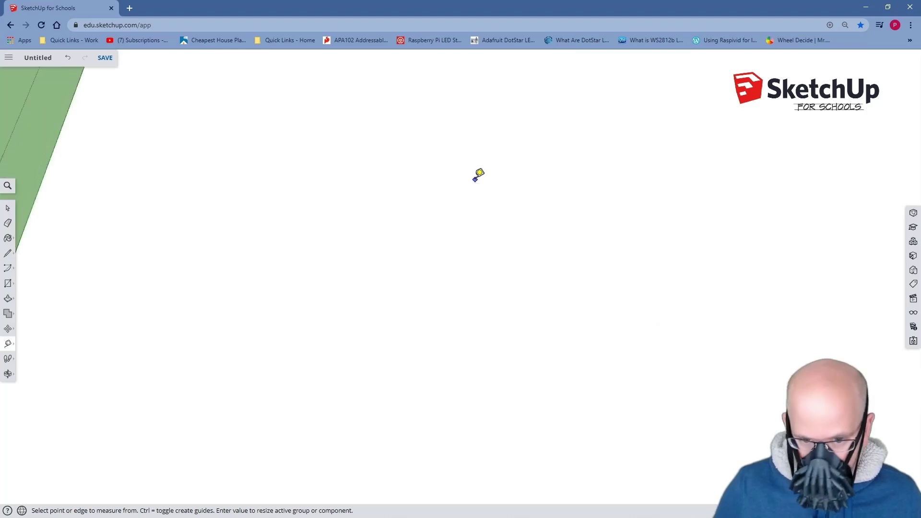
pyautogui.scroll(-6, 477, 176)
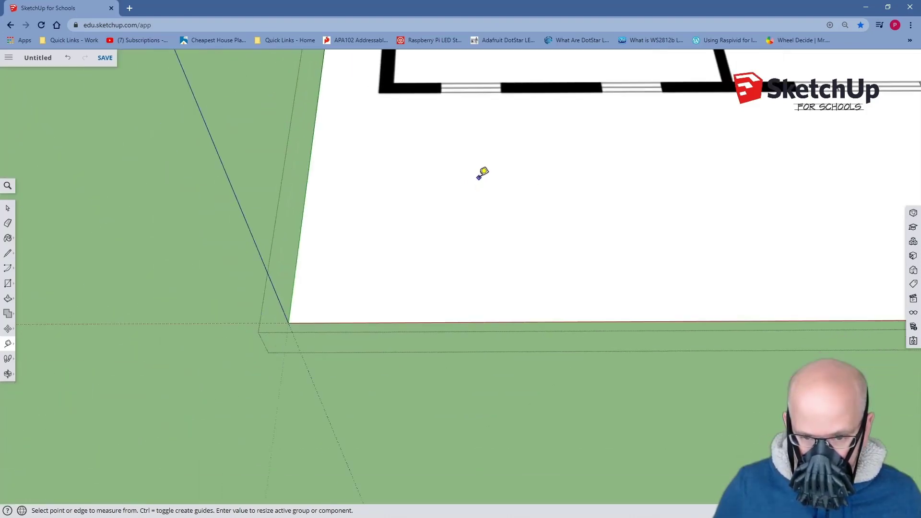
pyautogui.scroll(-3, 496, 169)
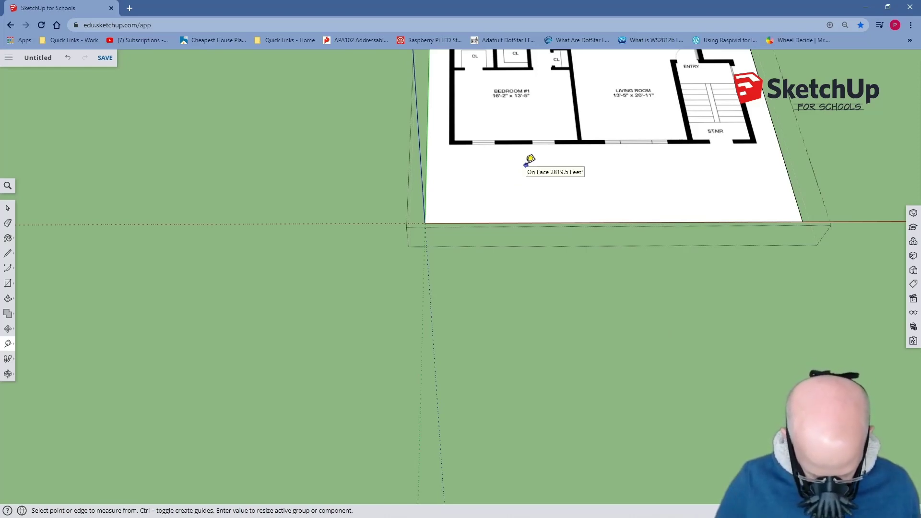
pyautogui.moveTo(530, 162)
pyautogui.keyDown('shift'); pyautogui.mouseDown(button='middle')
pyautogui.moveTo(571, 128)
pyautogui.moveTo(479, 273)
pyautogui.moveTo(487, 315)
pyautogui.mouseUp(button='middle'); pyautogui.keyUp('shift')
pyautogui.scroll(5, 487, 314)
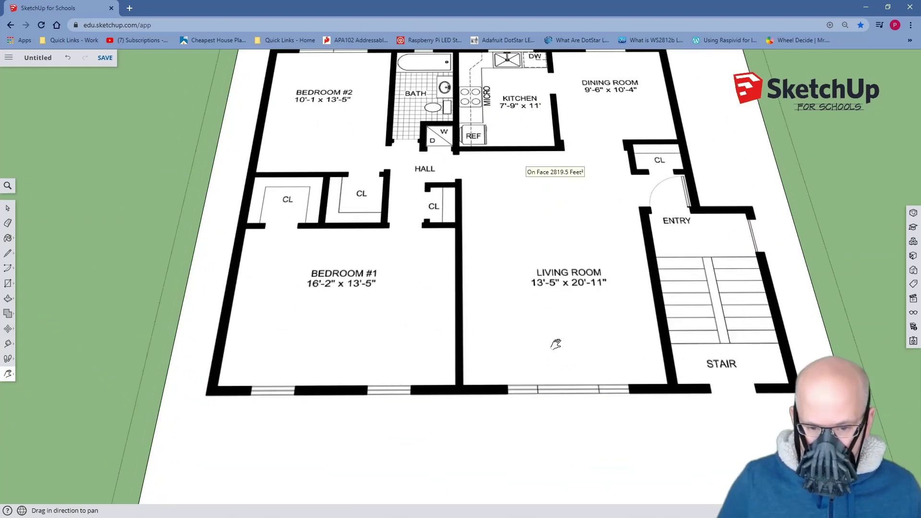
pyautogui.scroll(-2, 556, 343)
pyautogui.moveTo(566, 371)
pyautogui.mouseDown(button='middle')
pyautogui.moveTo(495, 313)
pyautogui.moveTo(470, 251)
pyautogui.moveTo(619, 215)
pyautogui.moveTo(701, 273)
pyautogui.moveTo(554, 312)
pyautogui.moveTo(599, 331)
pyautogui.moveTo(594, 364)
pyautogui.mouseUp(button='middle')
pyautogui.scroll(5, 608, 384)
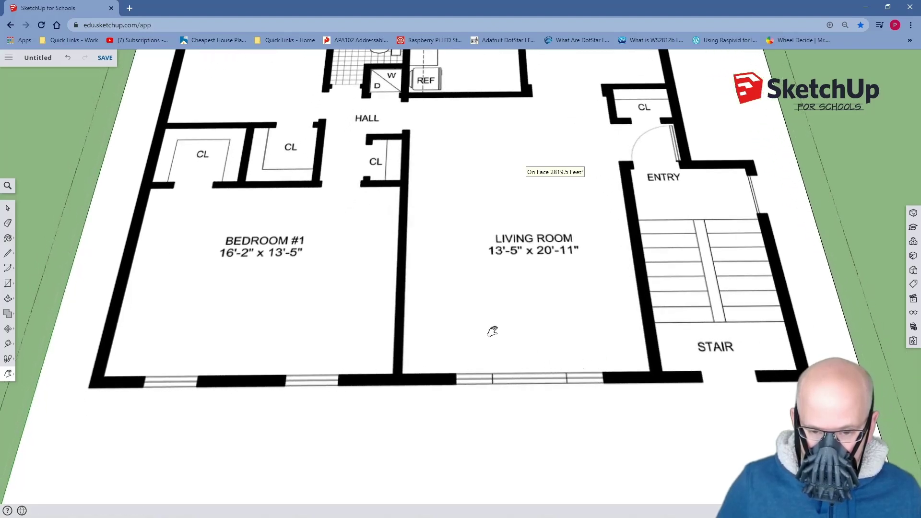
pyautogui.scroll(-3, 496, 307)
pyautogui.scroll(3, 495, 275)
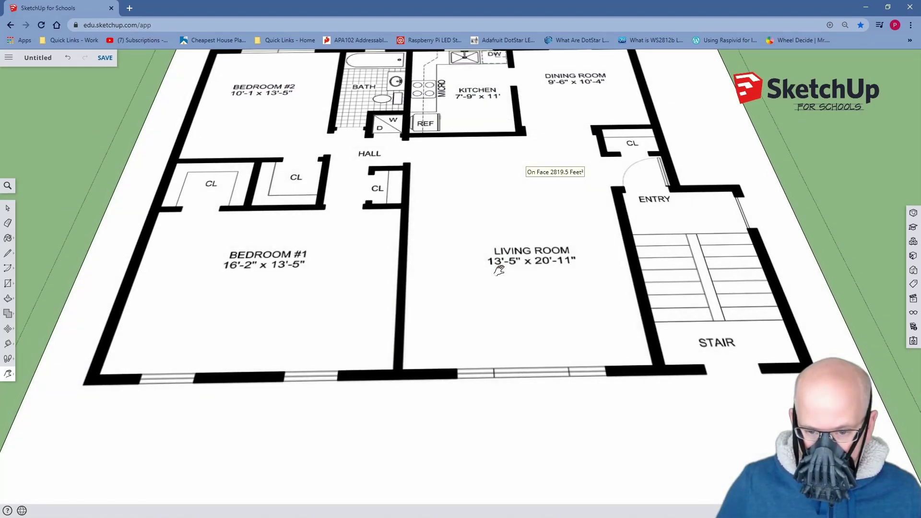
pyautogui.moveTo(500, 270); pyautogui.dragTo(462, 303)
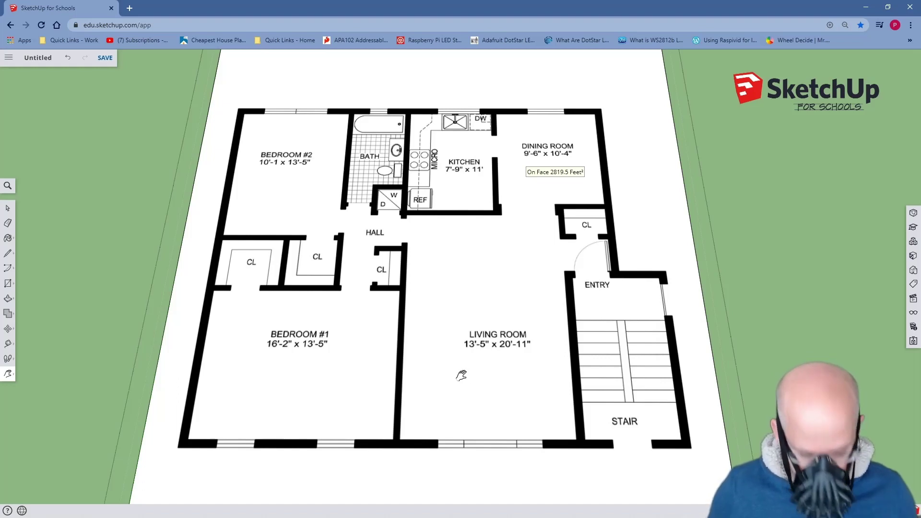
# Draw a rectangle around the floor plan from the outer wall corner at Bedroom #2 to the opposite outer corner at the stair
pyautogui.press('r')
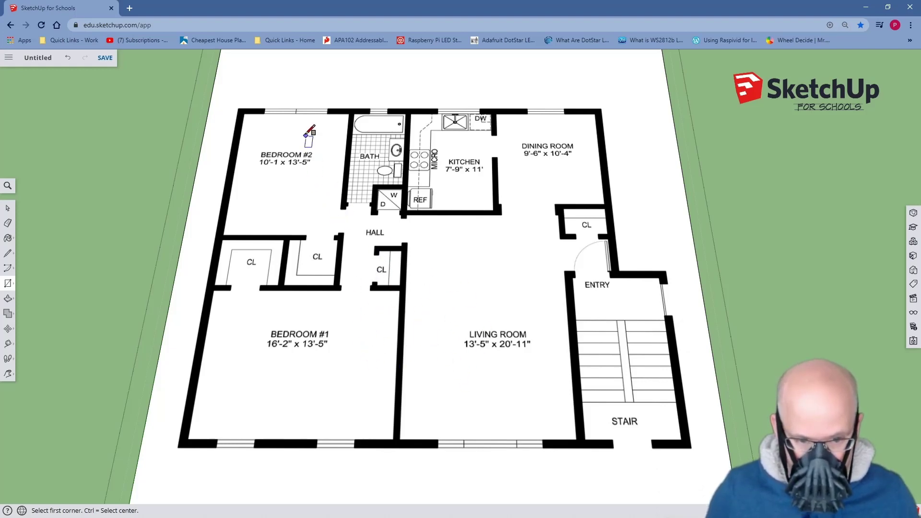
pyautogui.scroll(5, 245, 106)
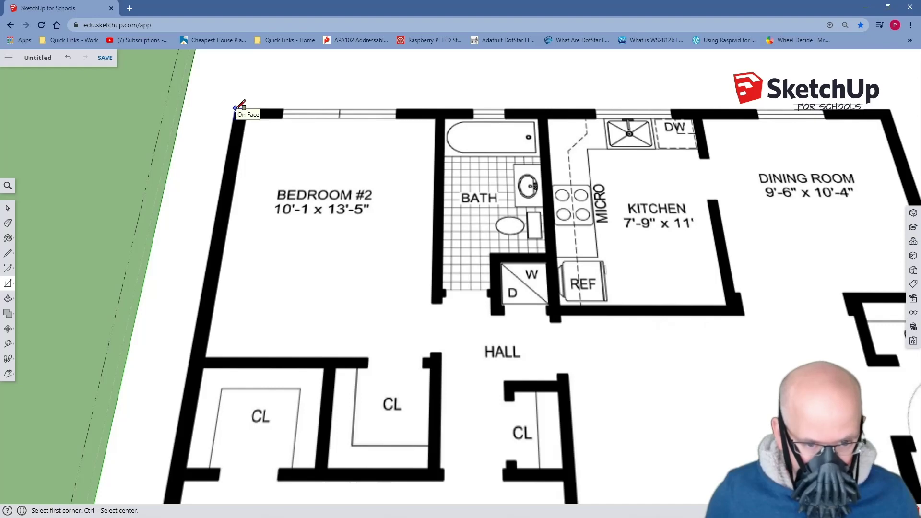
pyautogui.click(235, 107)
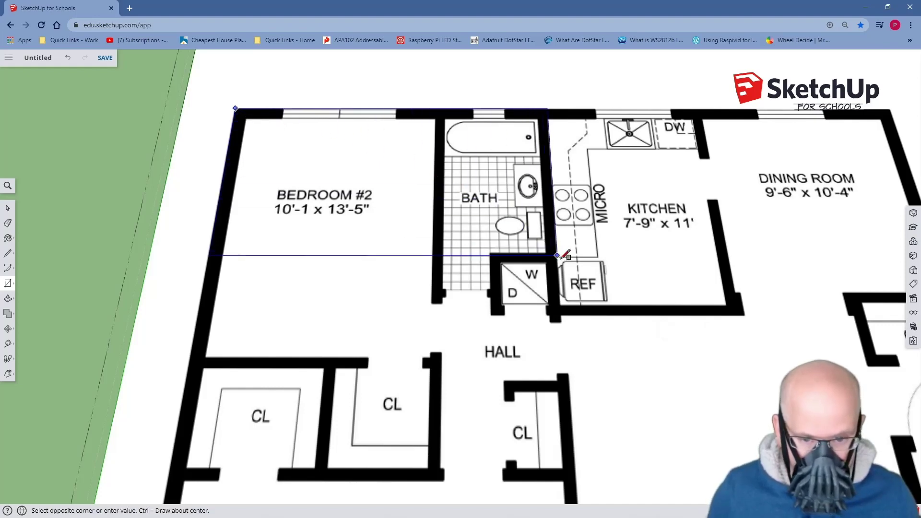
pyautogui.scroll(-6, 562, 258)
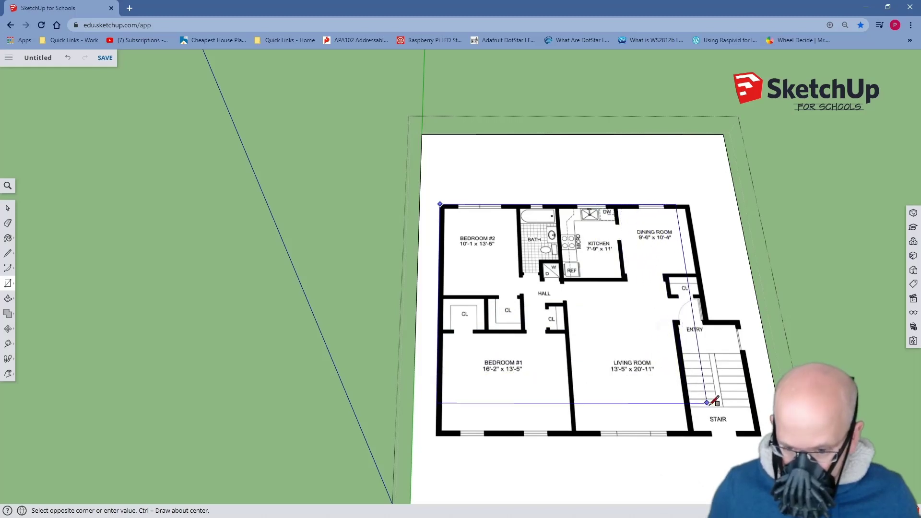
pyautogui.scroll(-1, 755, 420)
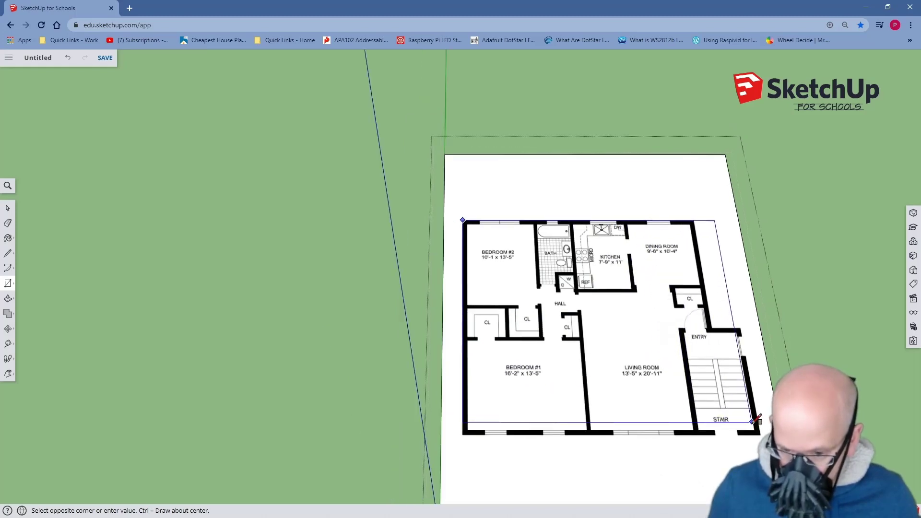
pyautogui.scroll(5, 756, 420)
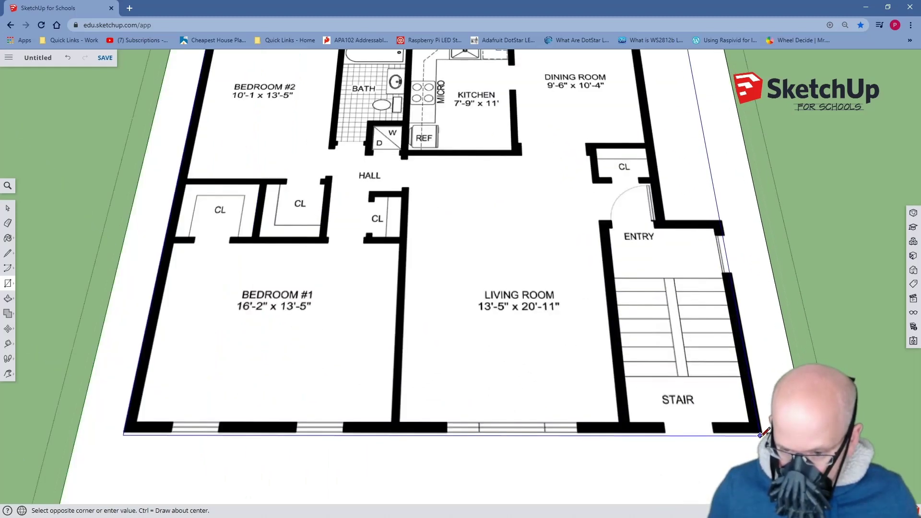
pyautogui.scroll(2, 755, 423)
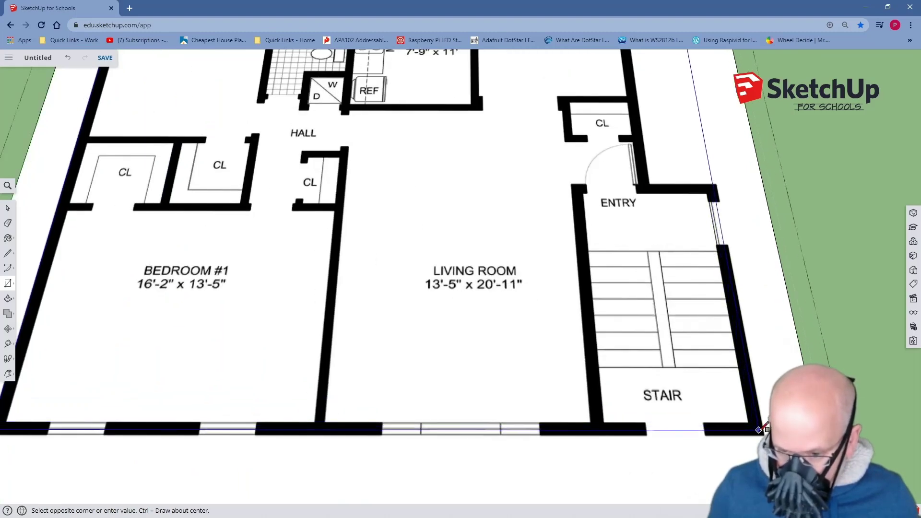
pyautogui.scroll(3, 759, 429)
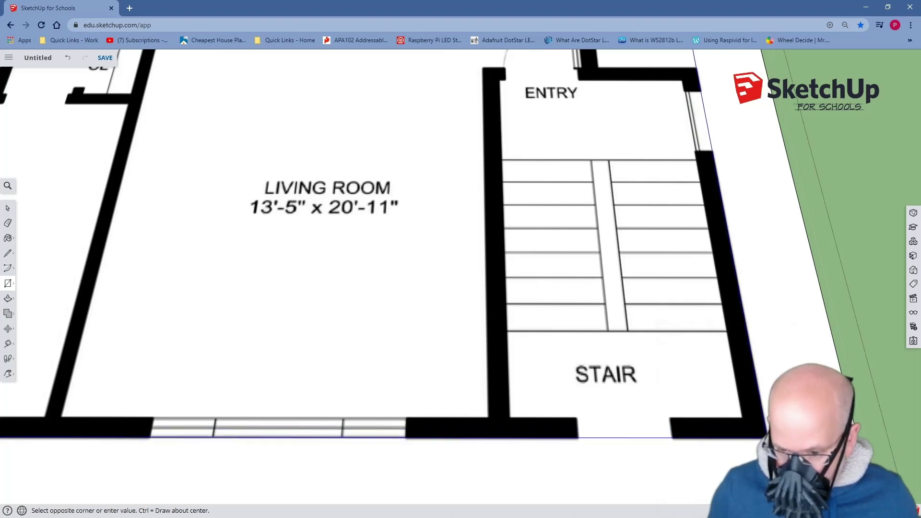
pyautogui.click(767, 438)
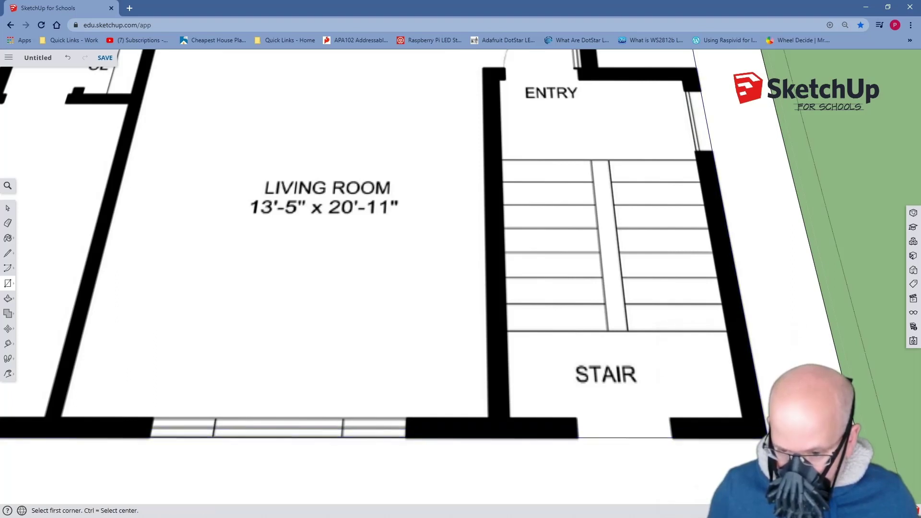
# Offset the rectangle around the floor plan inward to the inner face of the exterior wall at Bedroom #2
pyautogui.scroll(-1, 593, 325)
pyautogui.scroll(-4, 592, 325)
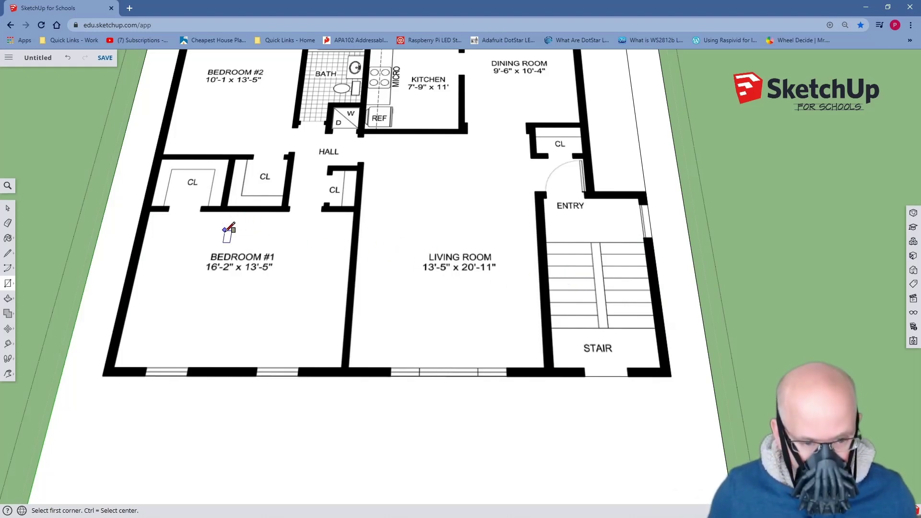
pyautogui.press('f')
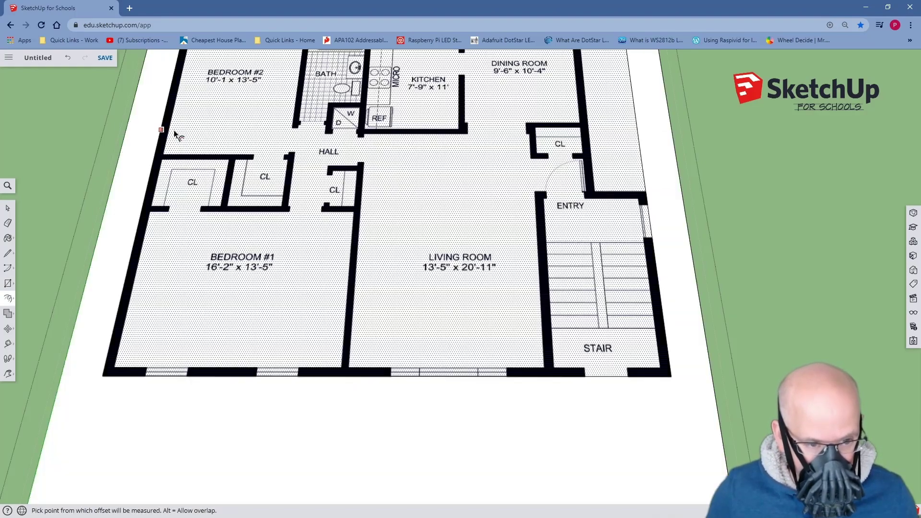
pyautogui.scroll(5, 163, 139)
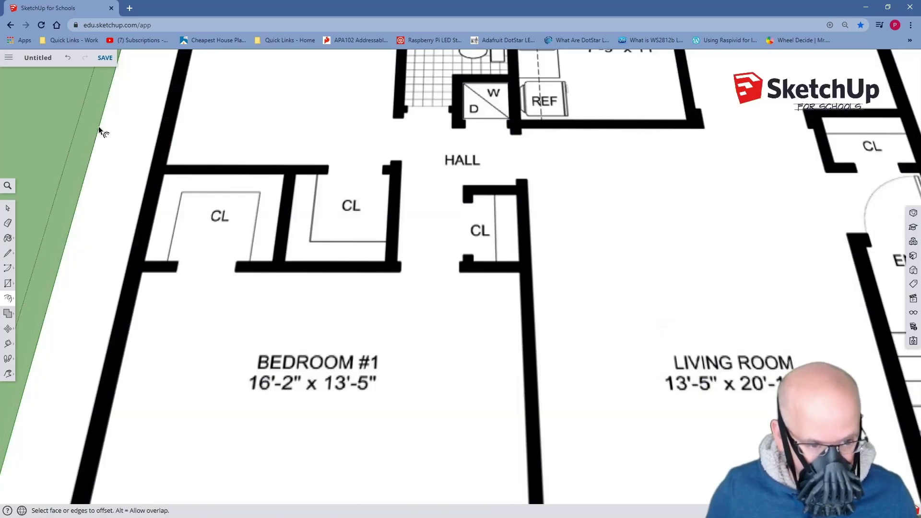
pyautogui.click(99, 126)
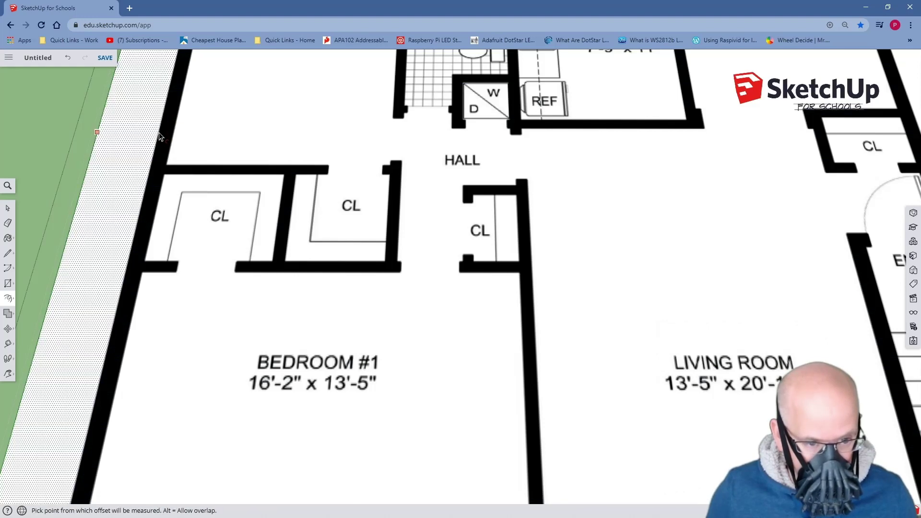
pyautogui.press('Escape')
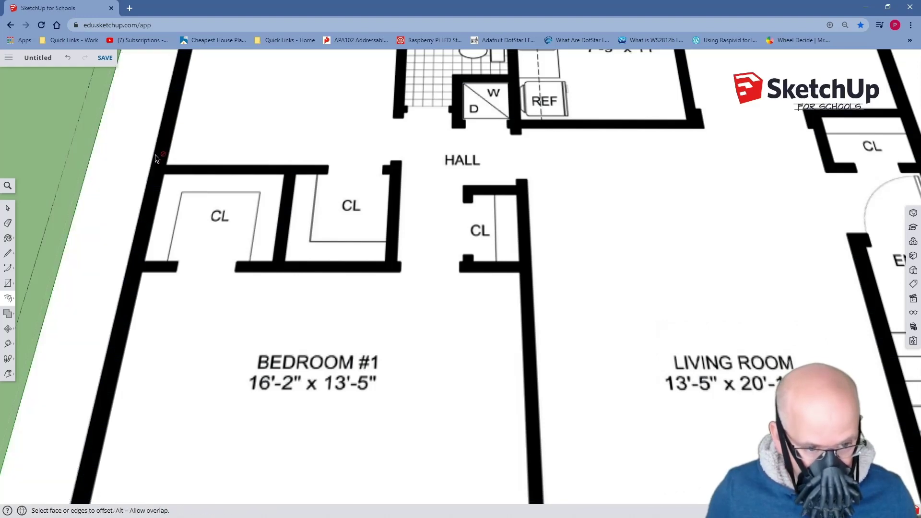
pyautogui.click(154, 159)
pyautogui.scroll(3, 154, 157)
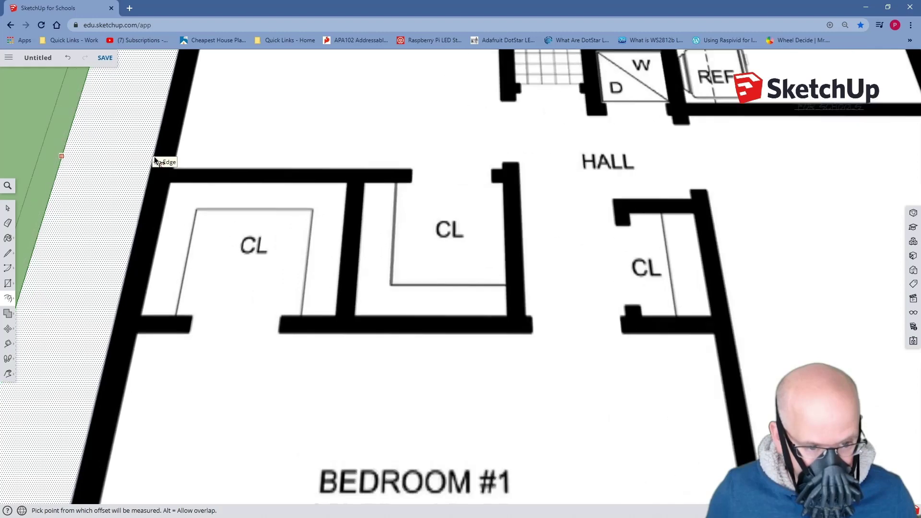
pyautogui.scroll(2, 154, 160)
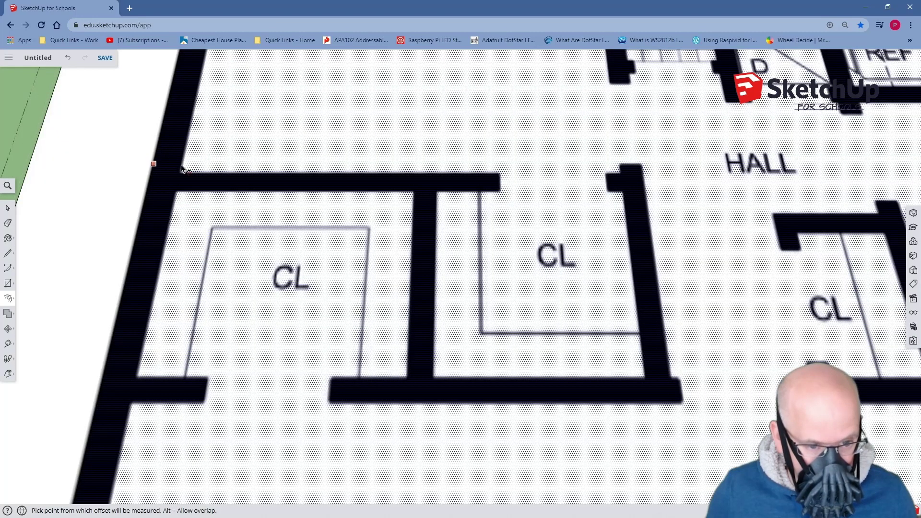
pyautogui.click(182, 123)
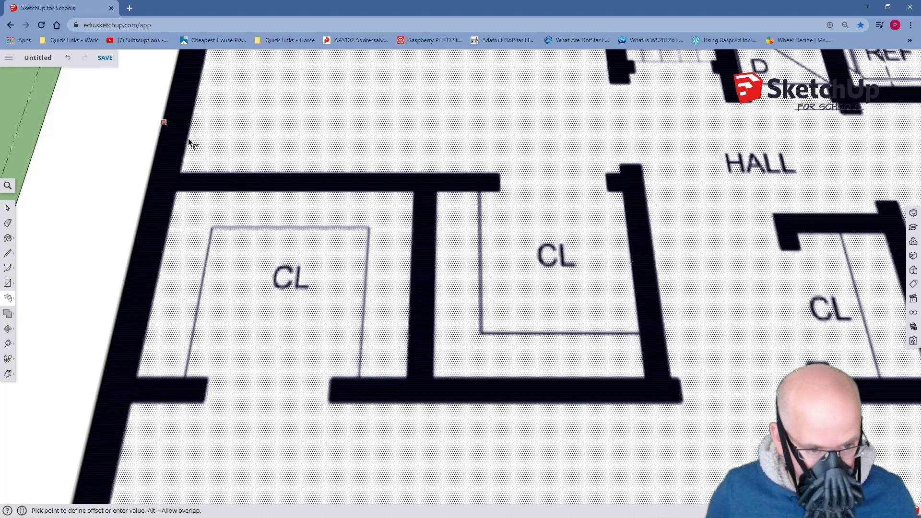
pyautogui.press('Escape')
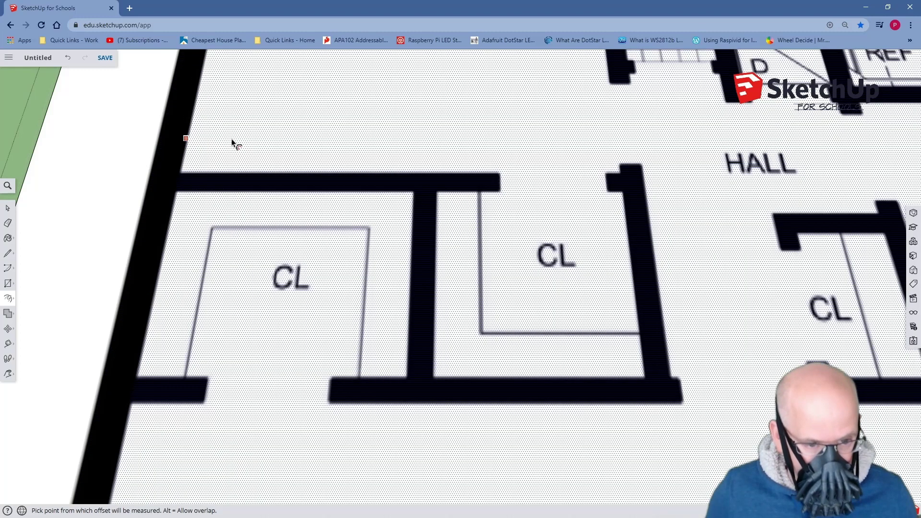
pyautogui.scroll(-2, 231, 139)
pyautogui.scroll(-5, 232, 142)
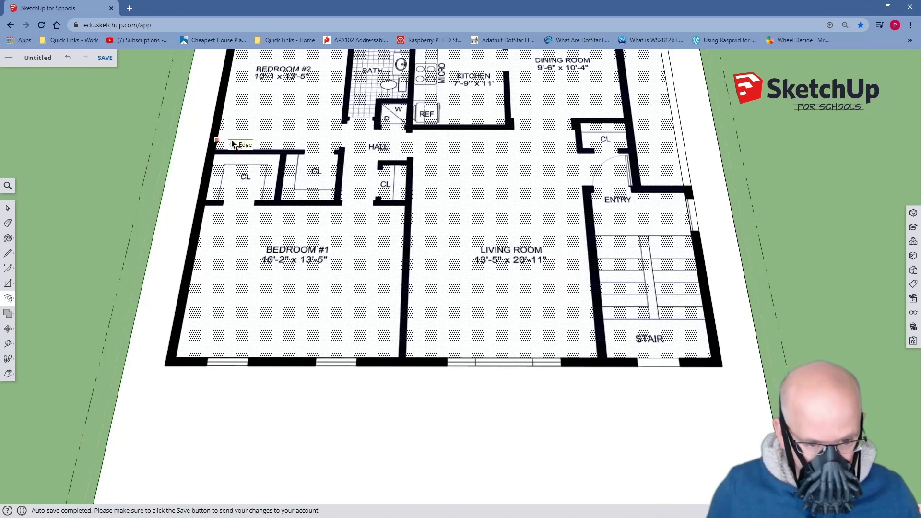
# Raise the ring between the rectangle and its offset into low exterior walls with Push/Pull
pyautogui.press('p')
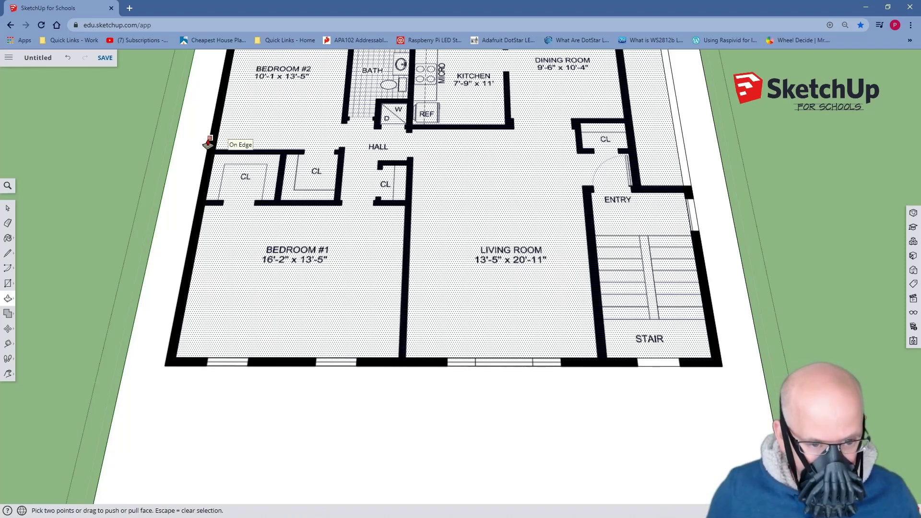
pyautogui.scroll(6, 208, 142)
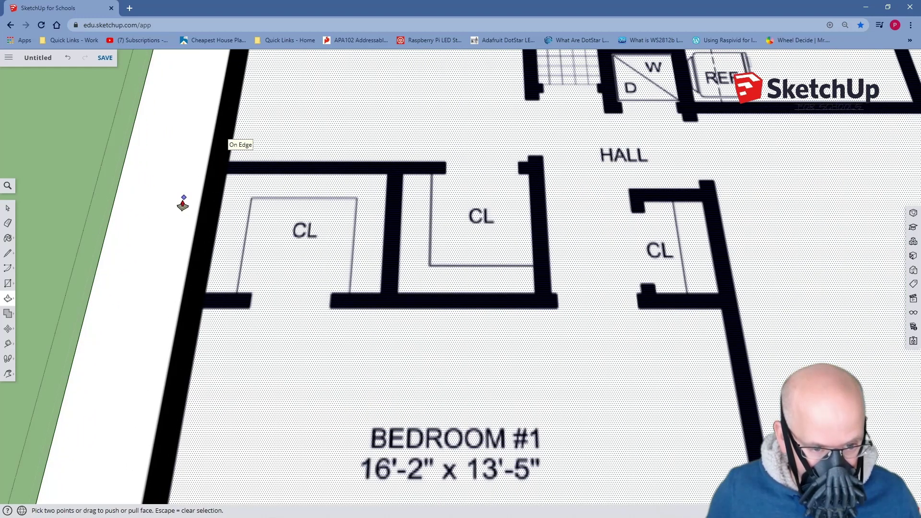
pyautogui.click(199, 263)
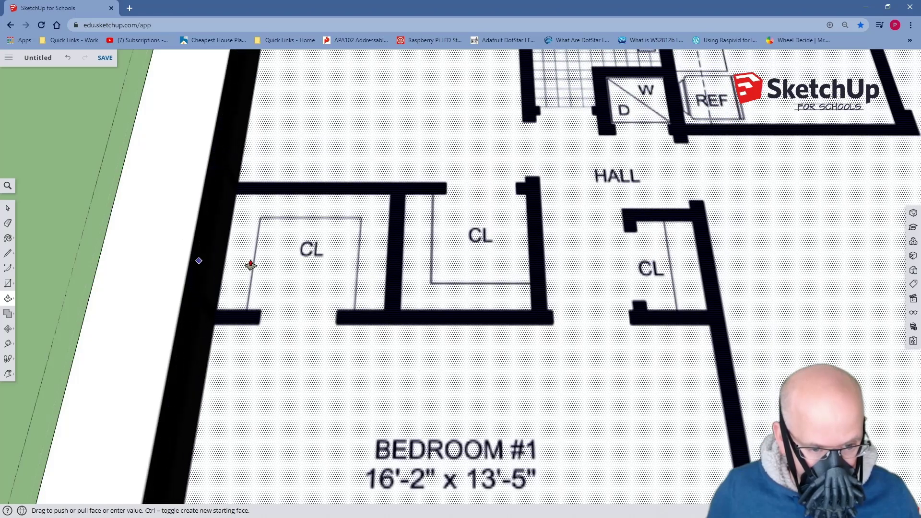
pyautogui.click(194, 259)
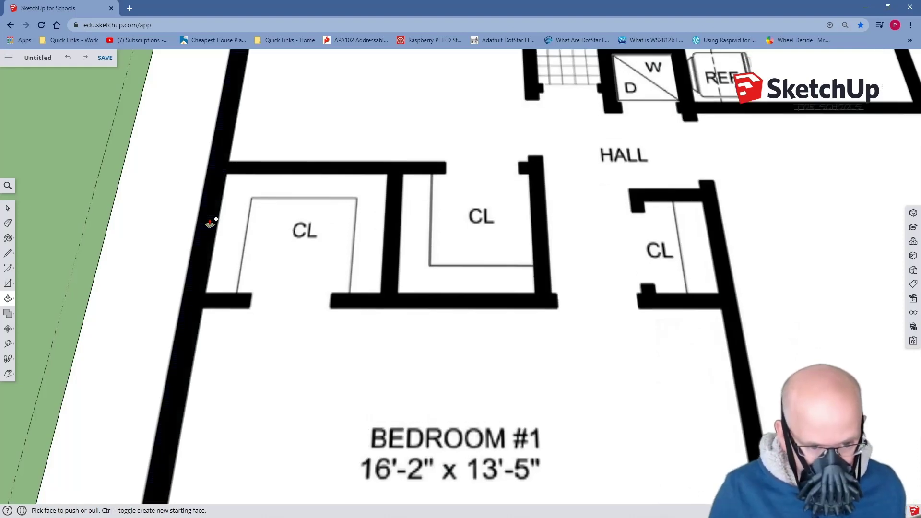
pyautogui.scroll(6, 175, 216)
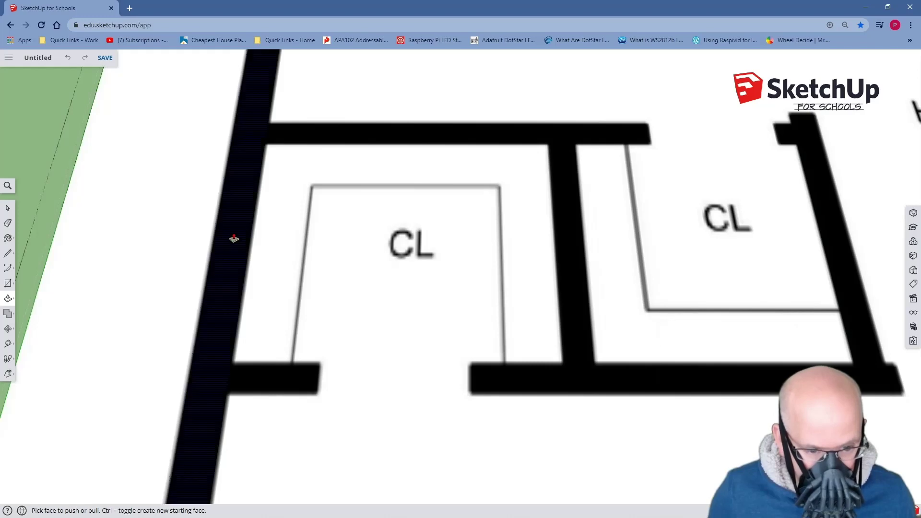
pyautogui.moveTo(232, 230); pyautogui.dragTo(171, 137)
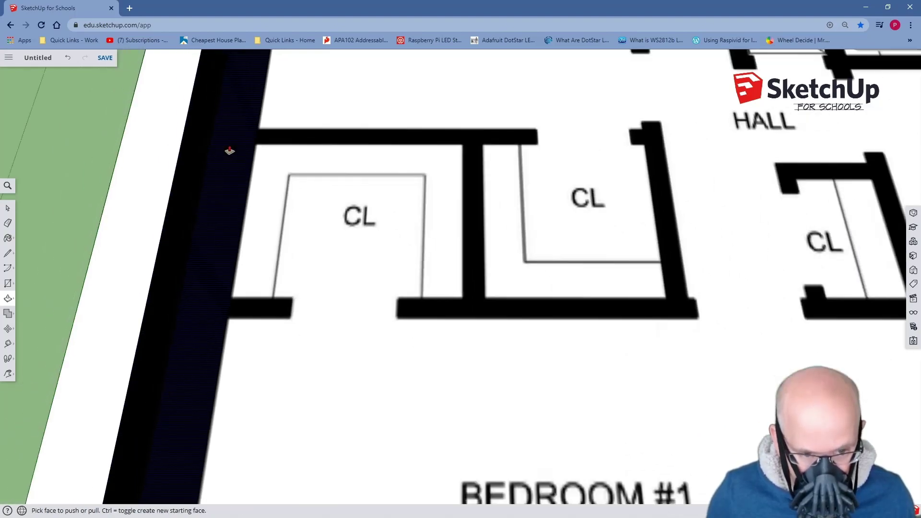
# Examine the raised exterior walls around the floor plan from several angles
pyautogui.scroll(-6, 230, 151)
pyautogui.scroll(-3, 237, 162)
pyautogui.moveTo(237, 162); pyautogui.dragTo(405, 242, button='middle')
pyautogui.scroll(5, 404, 245)
pyautogui.scroll(-3, 403, 245)
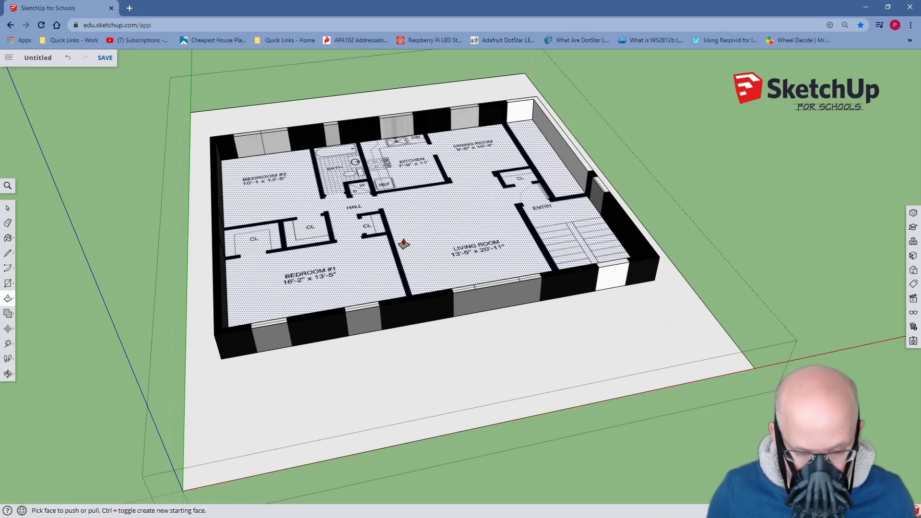
pyautogui.scroll(-2, 401, 244)
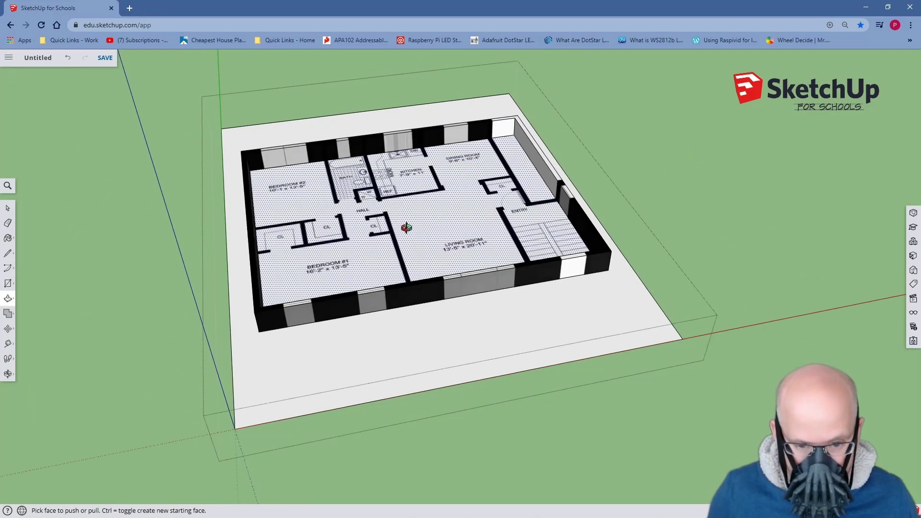
pyautogui.moveTo(401, 222); pyautogui.dragTo(452, 324, button='middle')
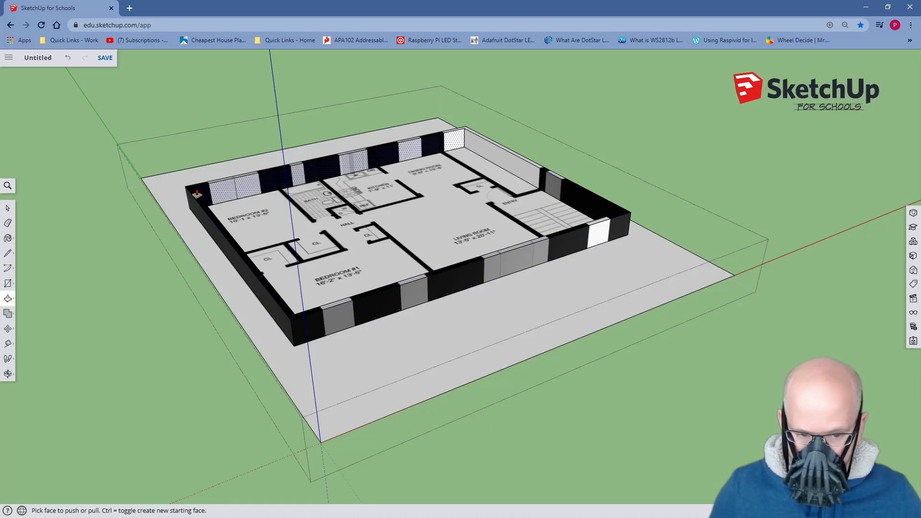
pyautogui.moveTo(471, 297); pyautogui.dragTo(439, 323, button='middle')
pyautogui.scroll(3, 441, 321)
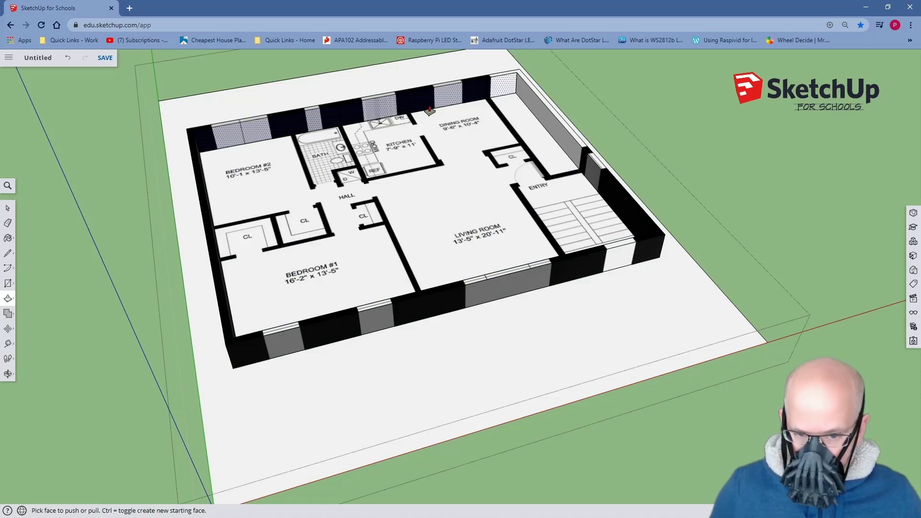
pyautogui.moveTo(430, 111); pyautogui.dragTo(546, 262, button='middle')
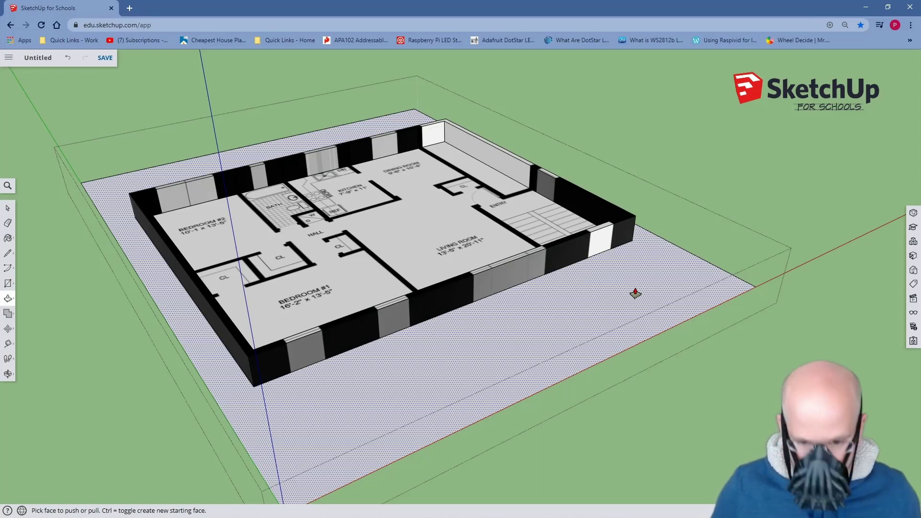
# Change the color of the teal material TG_shirt pattern 2 to white, #FFFFFF
pyautogui.press('b')
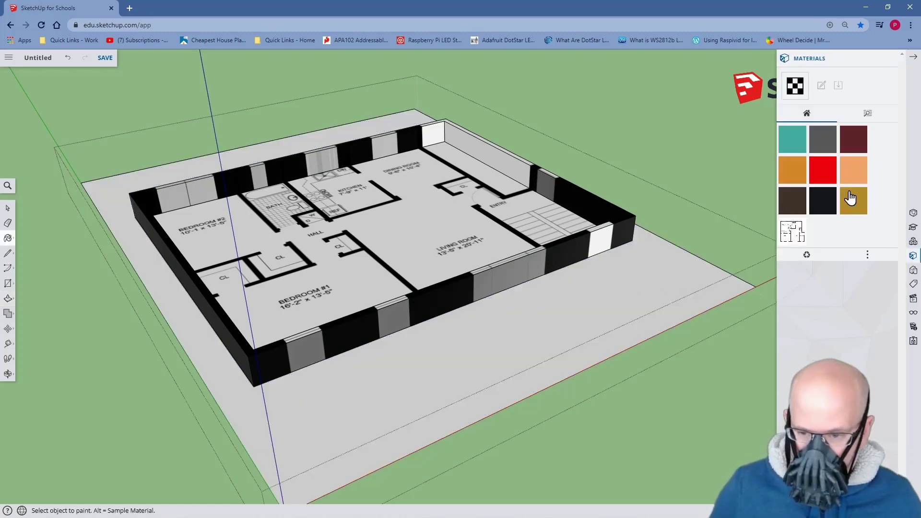
pyautogui.click(796, 144)
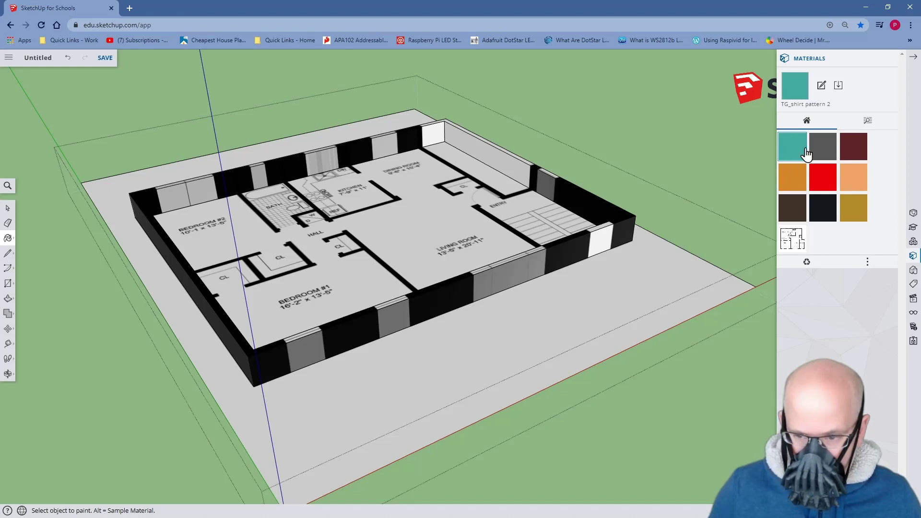
pyautogui.click(820, 85)
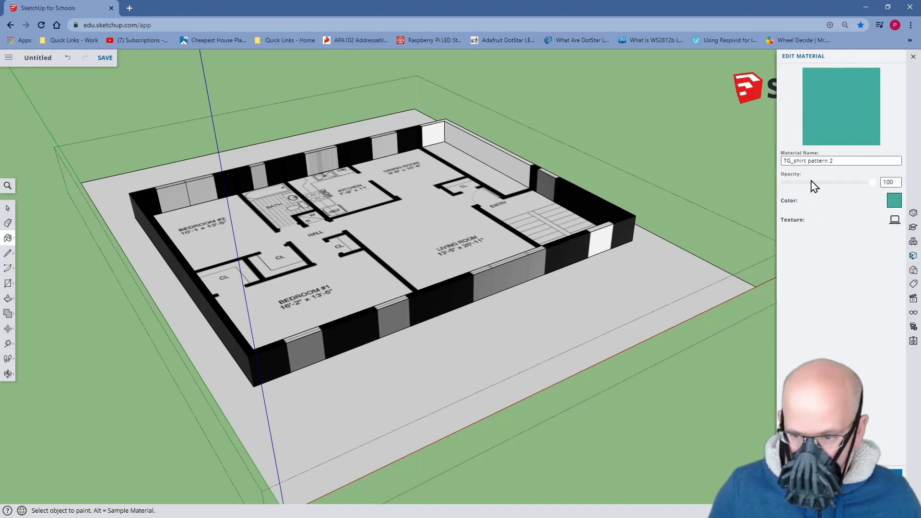
pyautogui.click(893, 202)
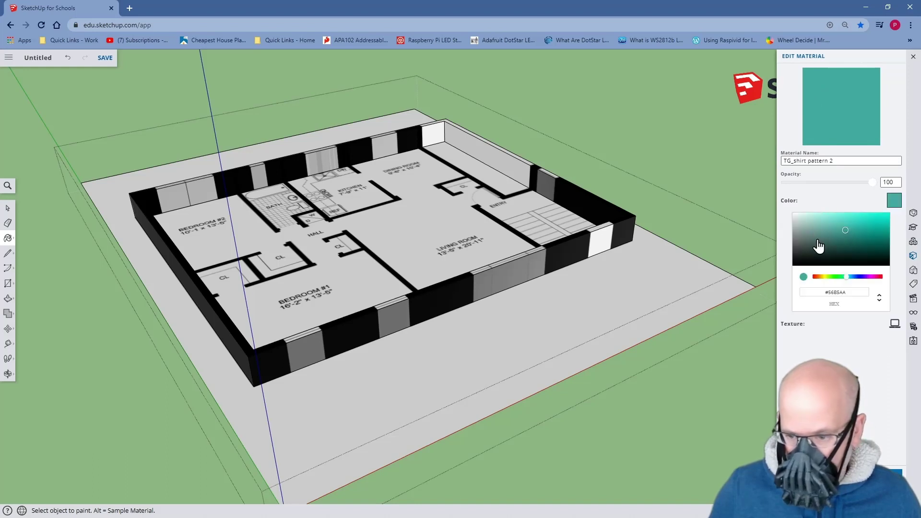
pyautogui.click(796, 216)
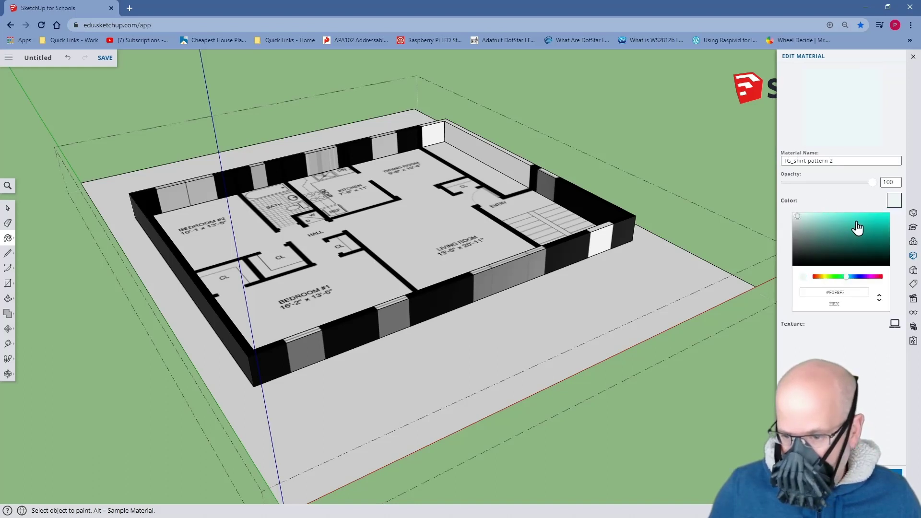
pyautogui.moveTo(799, 221); pyautogui.dragTo(787, 215)
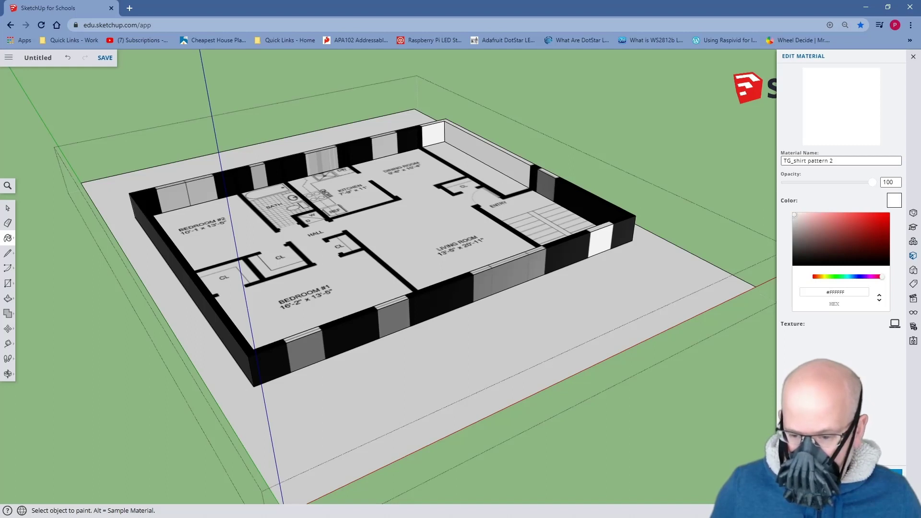
pyautogui.click(892, 474)
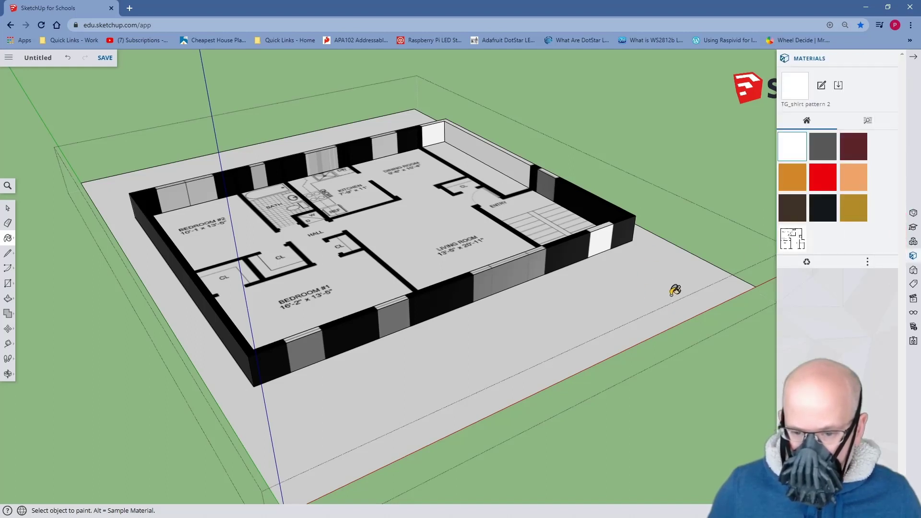
# Paint the outer walls along the living room and bedroom sides and the inner walls along the stair and kitchen sides white
pyautogui.click(913, 59)
pyautogui.click(380, 319)
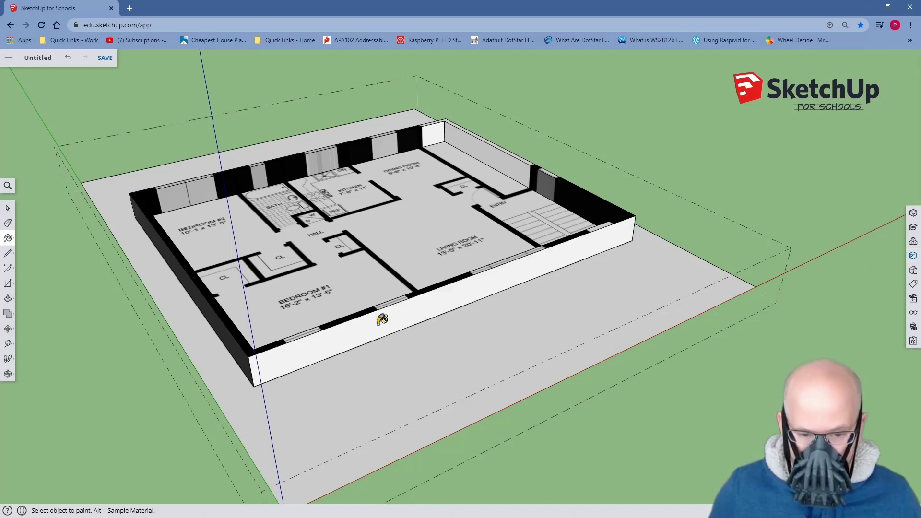
pyautogui.click(586, 198)
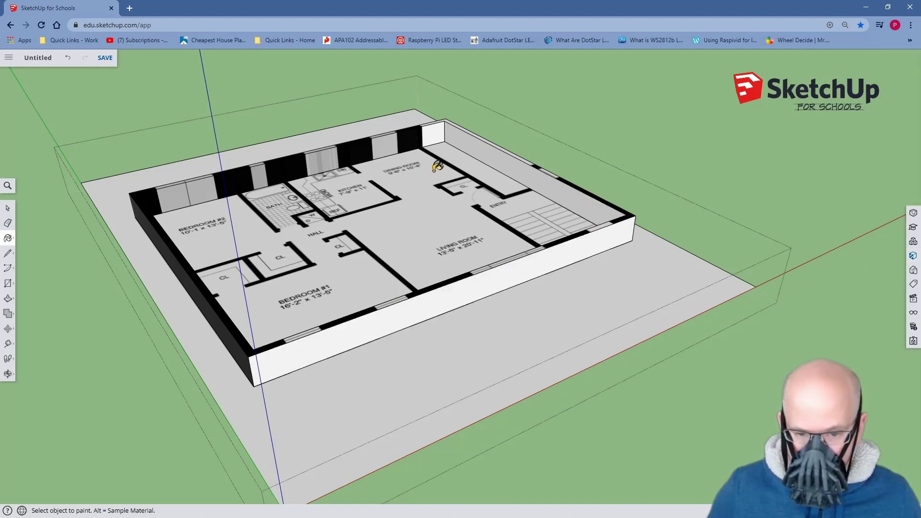
pyautogui.click(358, 148)
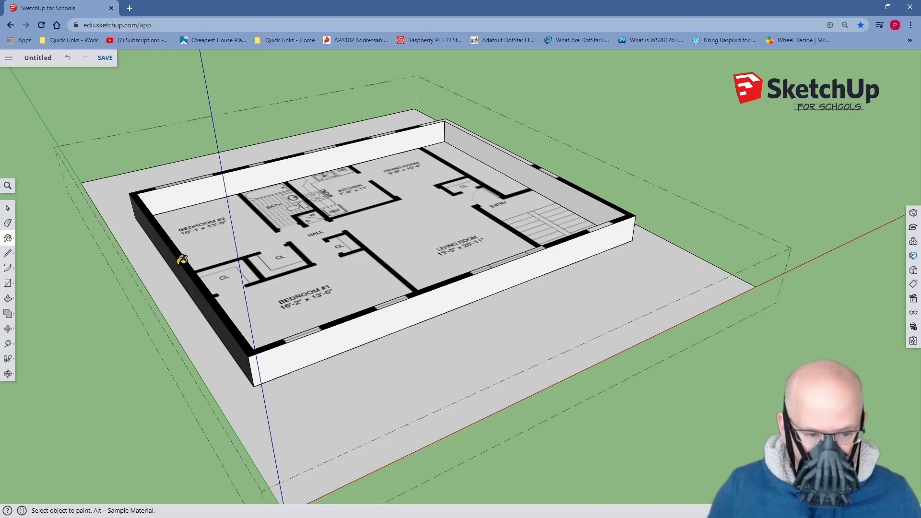
pyautogui.moveTo(186, 261); pyautogui.dragTo(237, 276, button='middle')
pyautogui.click(248, 299)
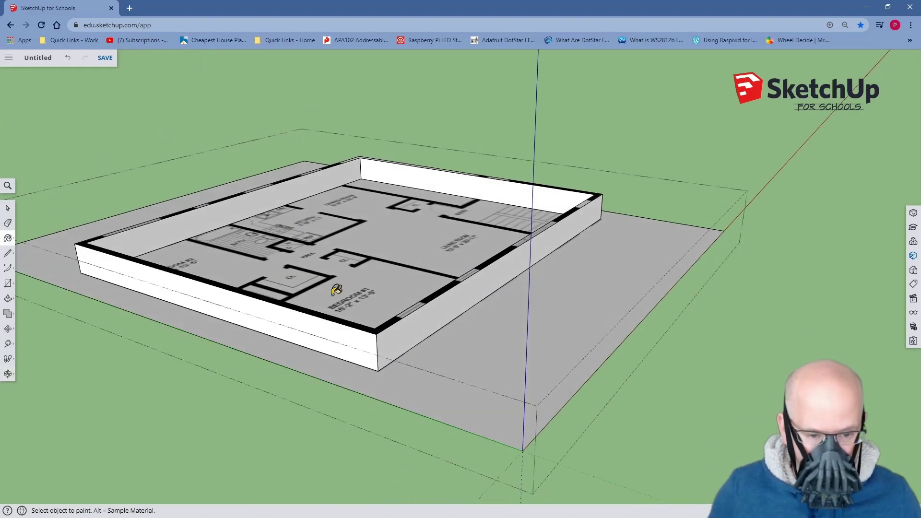
# Paint the top of the exterior walls and the inner face of the bedroom-side wall white
pyautogui.moveTo(335, 290); pyautogui.dragTo(294, 339, button='middle')
pyautogui.scroll(3, 231, 314)
pyautogui.scroll(3, 231, 314)
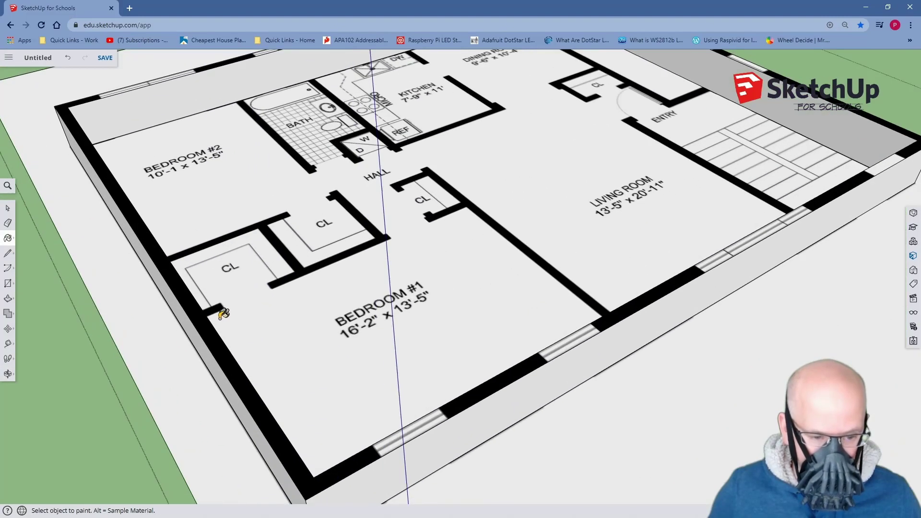
pyautogui.scroll(-2, 199, 307)
pyautogui.scroll(-5, 602, 294)
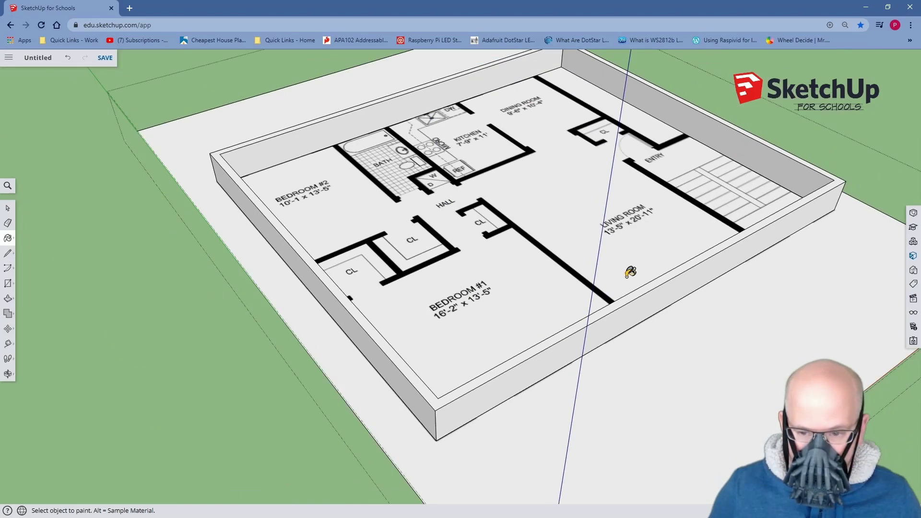
pyautogui.moveTo(679, 237); pyautogui.dragTo(456, 233, button='middle')
pyautogui.click(446, 197)
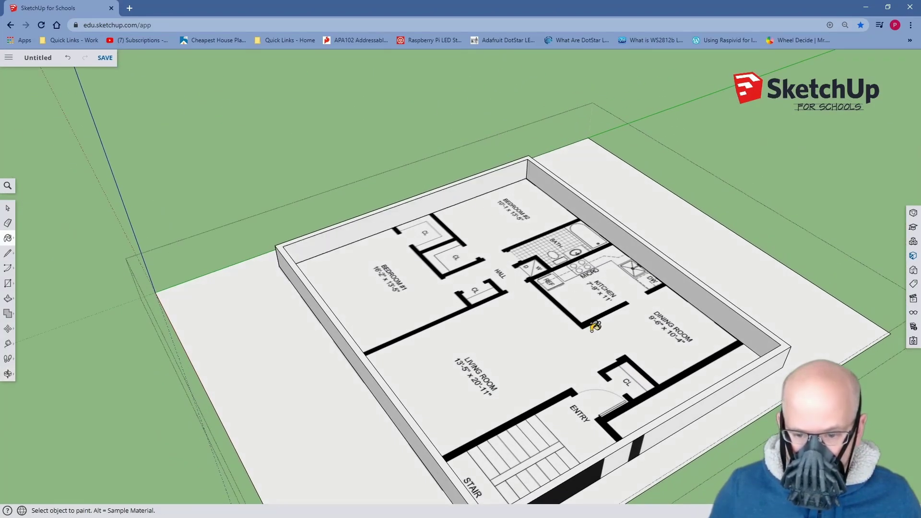
# Paint the outer walls along the stair and kitchen sides and the inner wall along the living room and bedroom side white
pyautogui.moveTo(590, 319); pyautogui.dragTo(511, 367, button='middle')
pyautogui.click(510, 376)
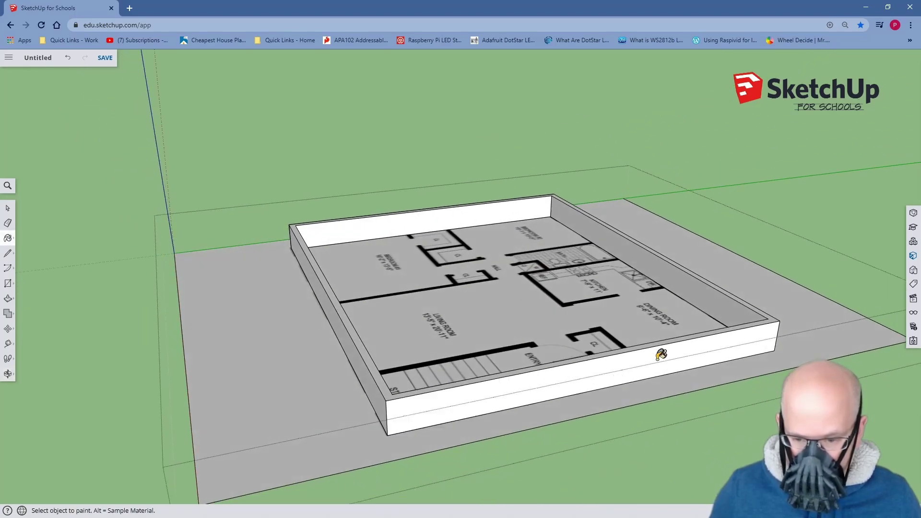
pyautogui.moveTo(713, 328)
pyautogui.mouseDown(button='middle')
pyautogui.moveTo(617, 366)
pyautogui.moveTo(555, 360)
pyautogui.moveTo(528, 319)
pyautogui.mouseUp(button='middle')
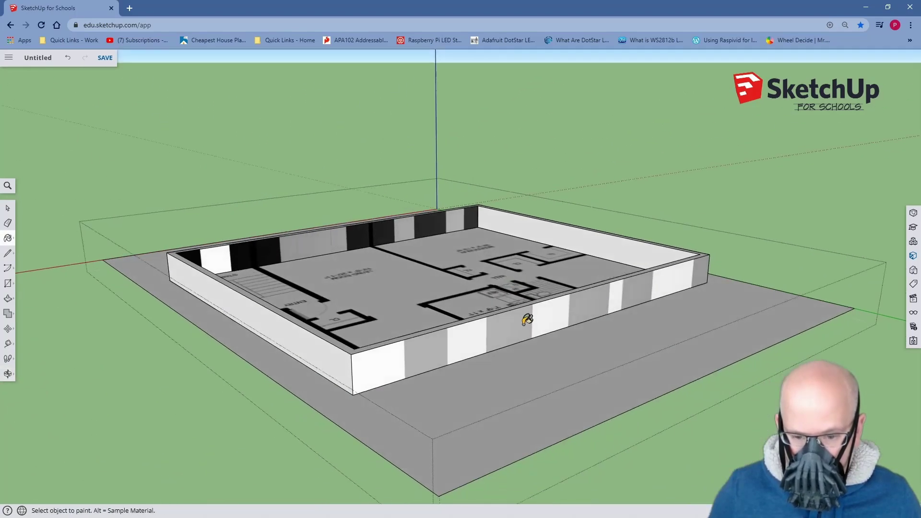
pyautogui.click(528, 319)
pyautogui.click(360, 232)
pyautogui.moveTo(353, 239)
pyautogui.mouseDown(button='middle')
pyautogui.moveTo(358, 286)
pyautogui.moveTo(411, 320)
pyautogui.moveTo(597, 330)
pyautogui.moveTo(289, 246)
pyautogui.moveTo(510, 301)
pyautogui.mouseUp(button='middle')
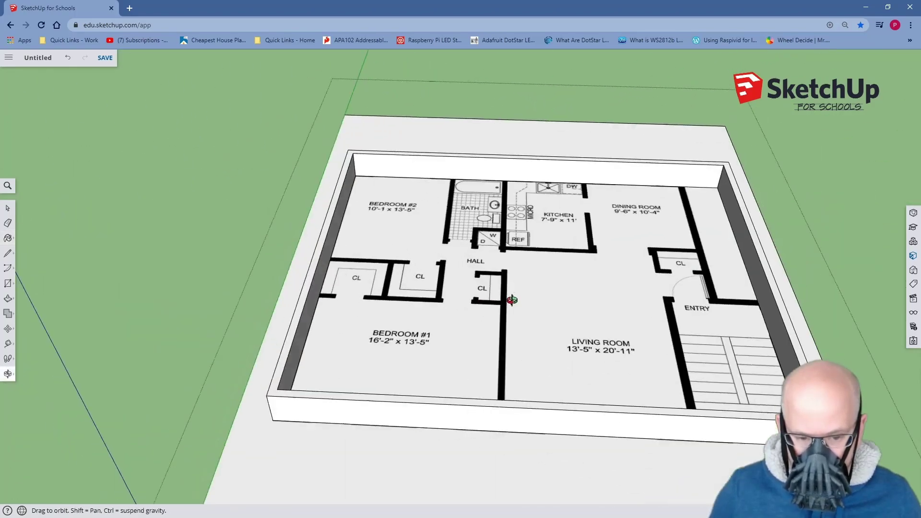
pyautogui.moveTo(376, 329)
pyautogui.mouseDown(button='middle')
pyautogui.moveTo(527, 272)
pyautogui.moveTo(382, 308)
pyautogui.moveTo(518, 288)
pyautogui.moveTo(526, 341)
pyautogui.moveTo(561, 283)
pyautogui.mouseUp(button='middle')
pyautogui.scroll(-3, 527, 288)
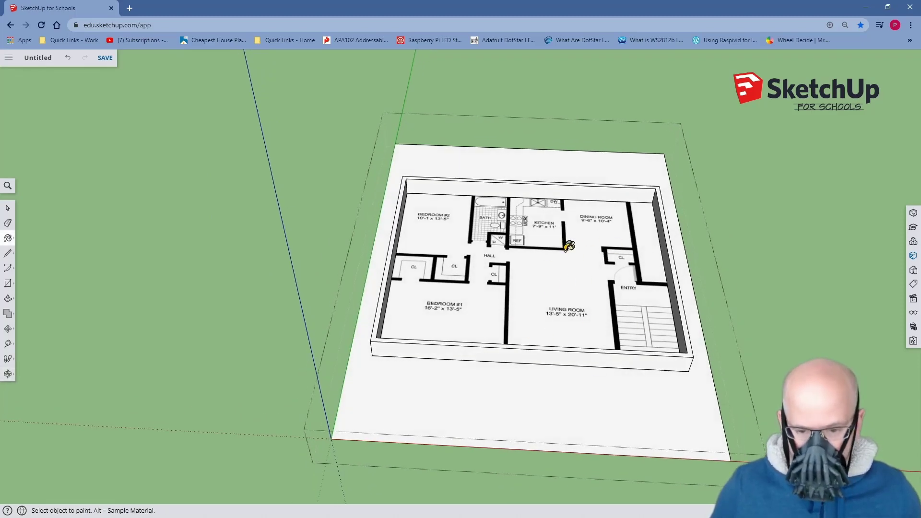
# Push the top of the exterior walls down until it is flush with the floor plan
pyautogui.press('space')
pyautogui.moveTo(489, 312); pyautogui.dragTo(481, 360, button='middle')
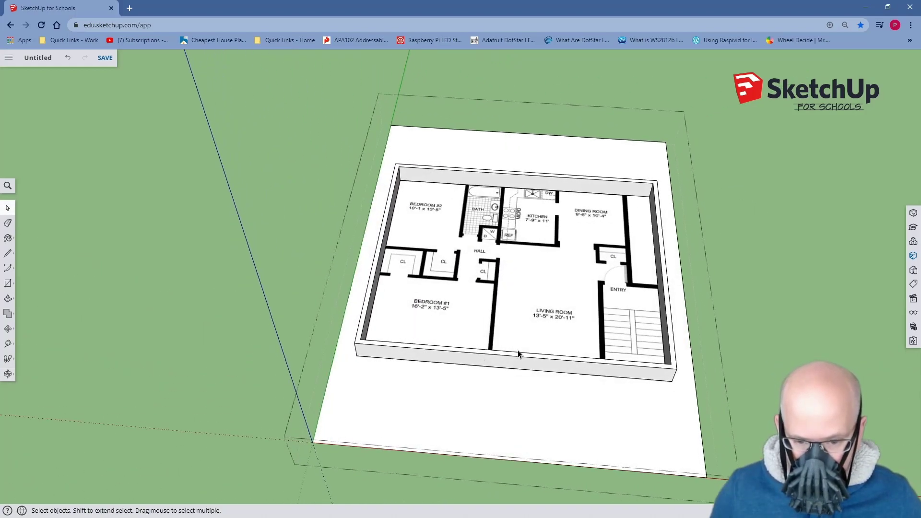
pyautogui.scroll(3, 518, 351)
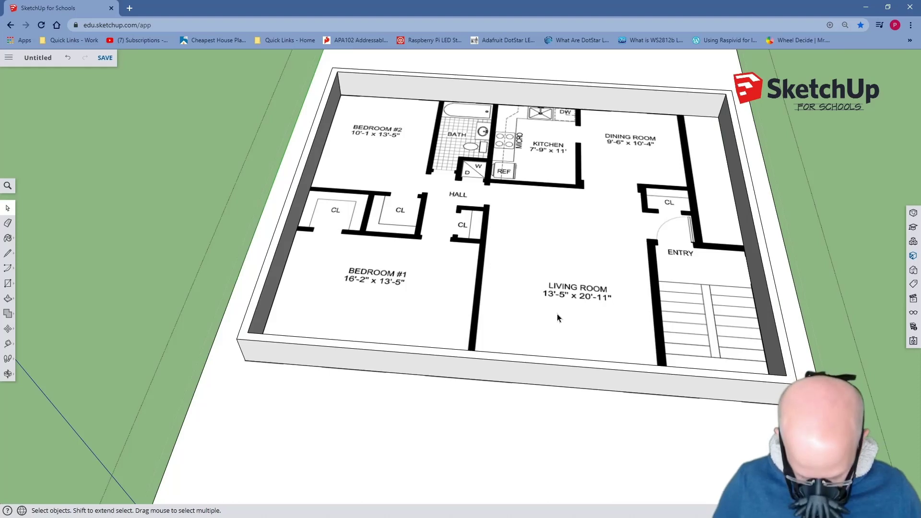
pyautogui.press('p')
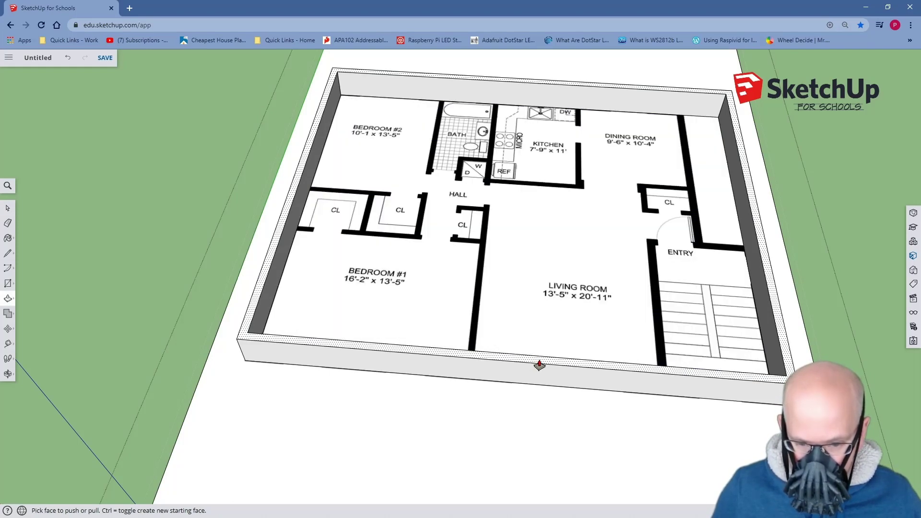
pyautogui.moveTo(539, 365); pyautogui.dragTo(532, 385)
pyautogui.scroll(4, 543, 388)
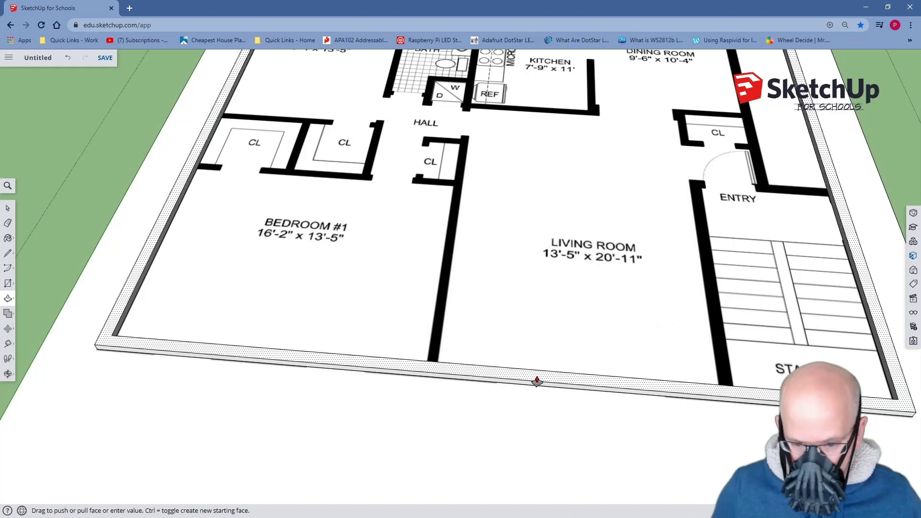
pyautogui.scroll(3, 536, 379)
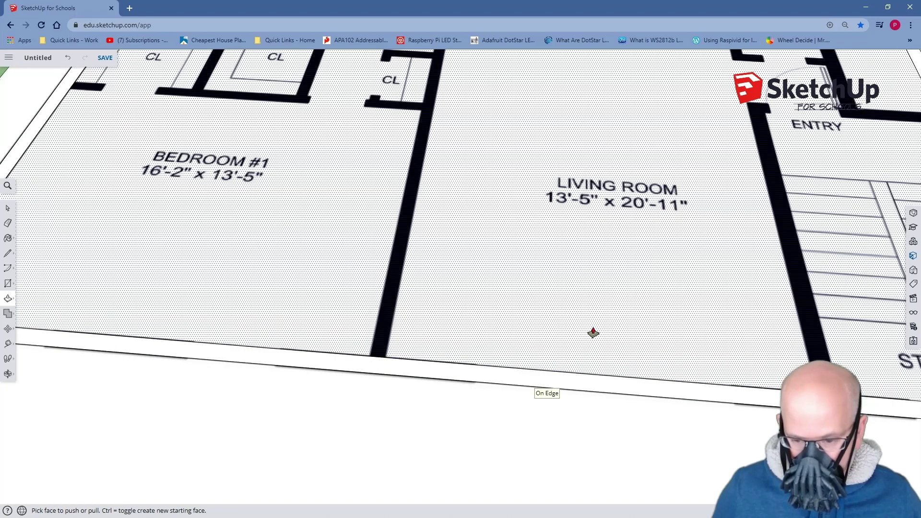
pyautogui.scroll(-5, 592, 329)
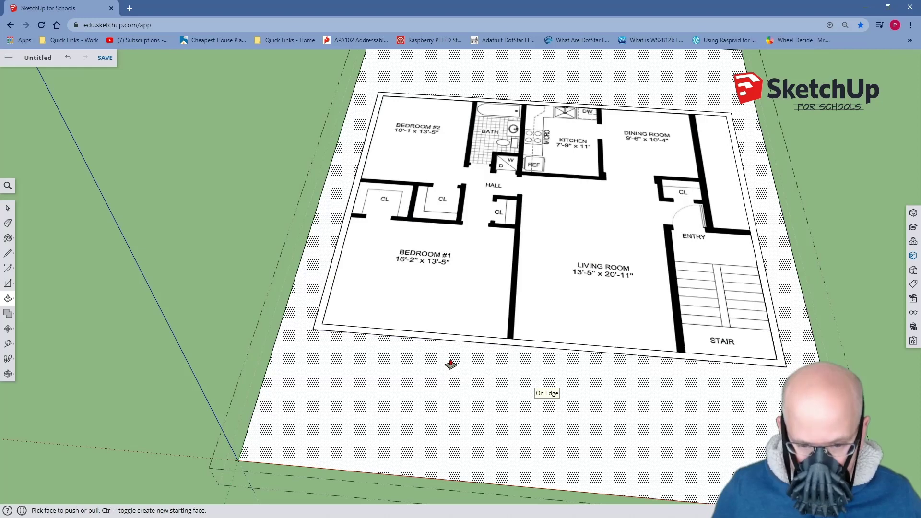
# Trace the Bedroom #1 side of the wall shared with the living room, from the exterior wall to the hall closet's outer corner
pyautogui.press('l')
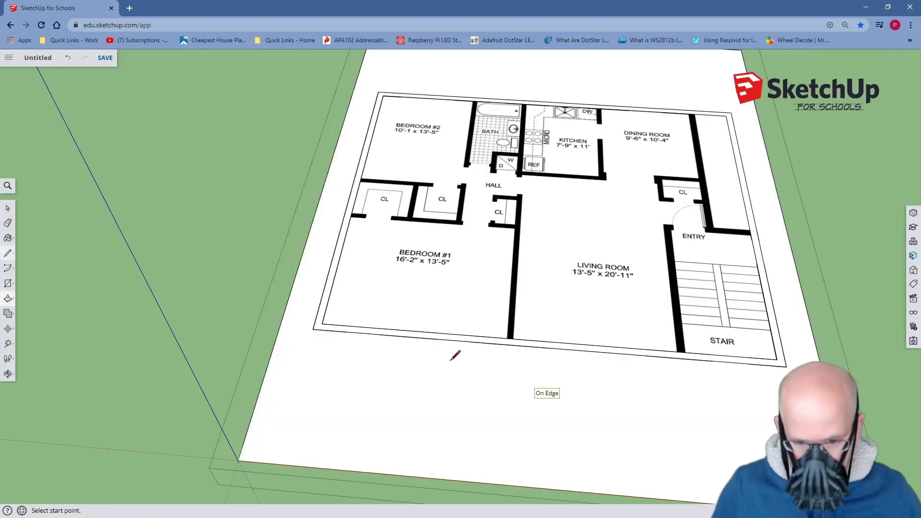
pyautogui.scroll(2, 513, 279)
pyautogui.scroll(3, 506, 281)
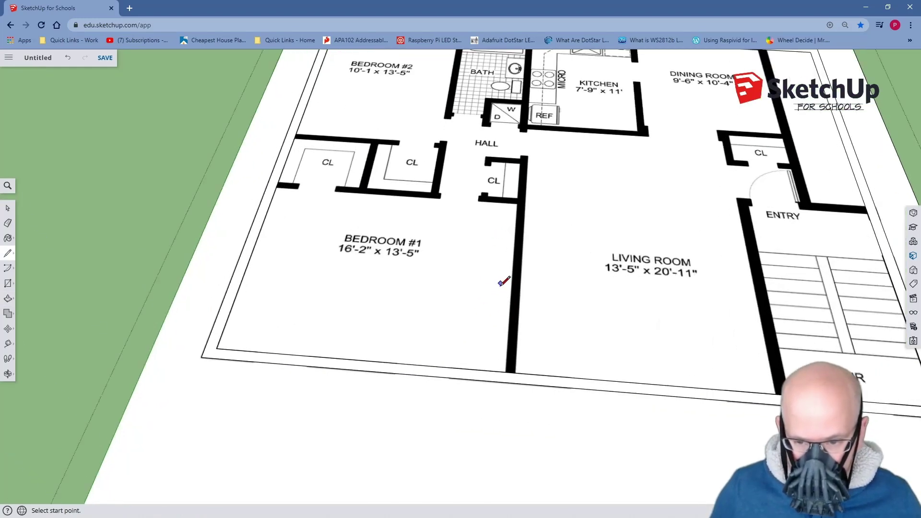
pyautogui.press('o')
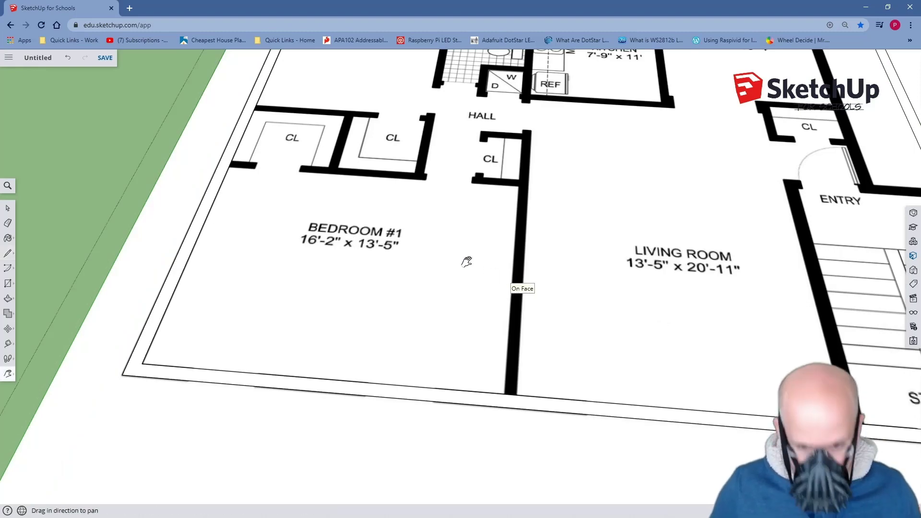
pyautogui.moveTo(469, 261); pyautogui.dragTo(615, 379)
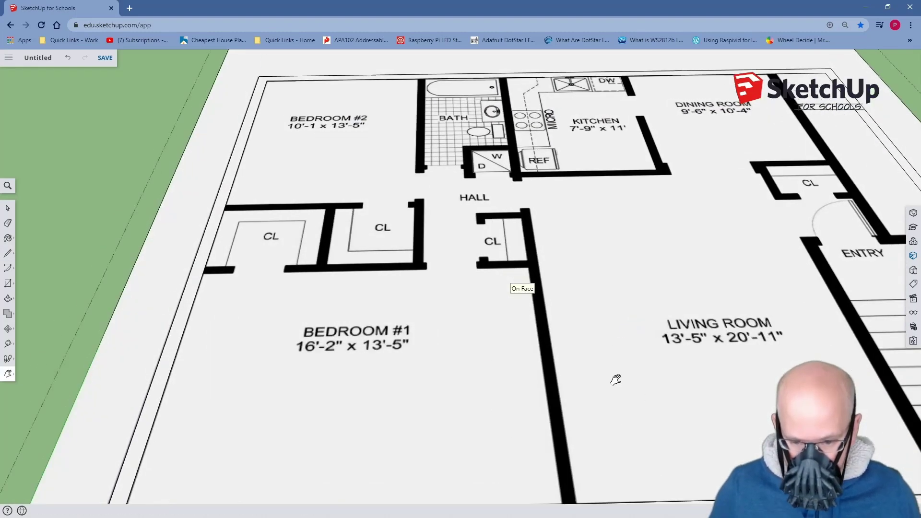
pyautogui.scroll(-2, 624, 417)
pyautogui.press('l')
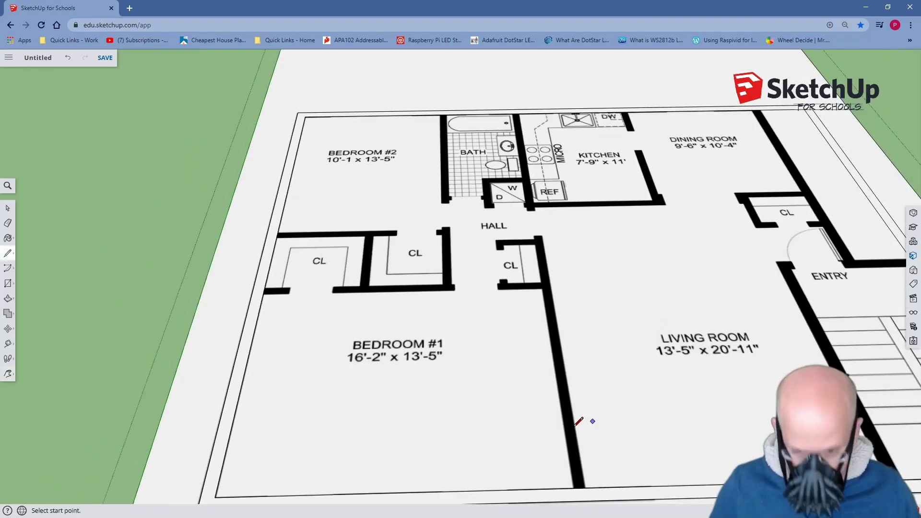
pyautogui.click(574, 487)
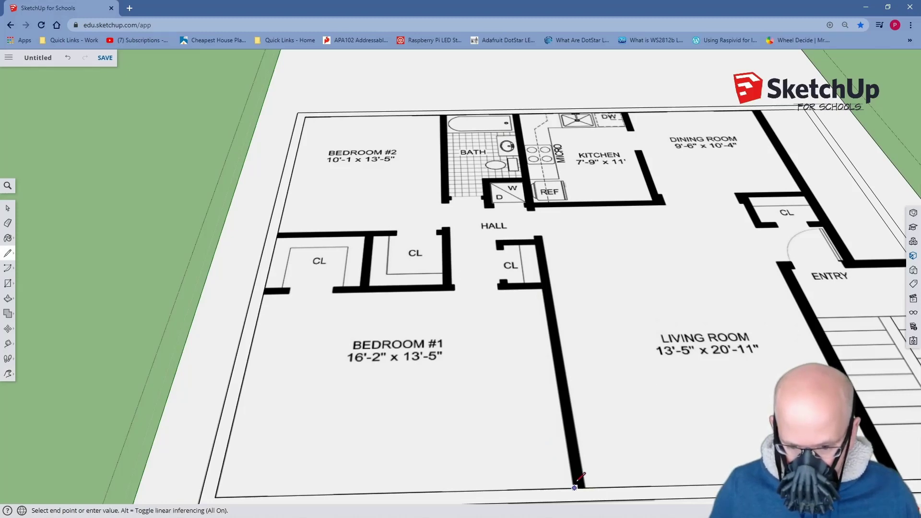
pyautogui.click(542, 289)
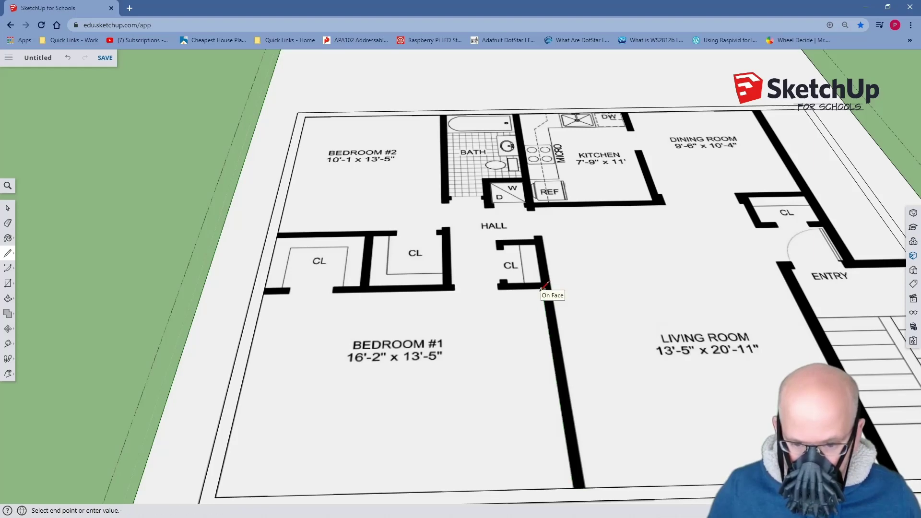
pyautogui.click(498, 290)
# Continue the outline around the stepped wall end at the Bedroom #1 side of the hall closet's opening
pyautogui.scroll(4, 497, 290)
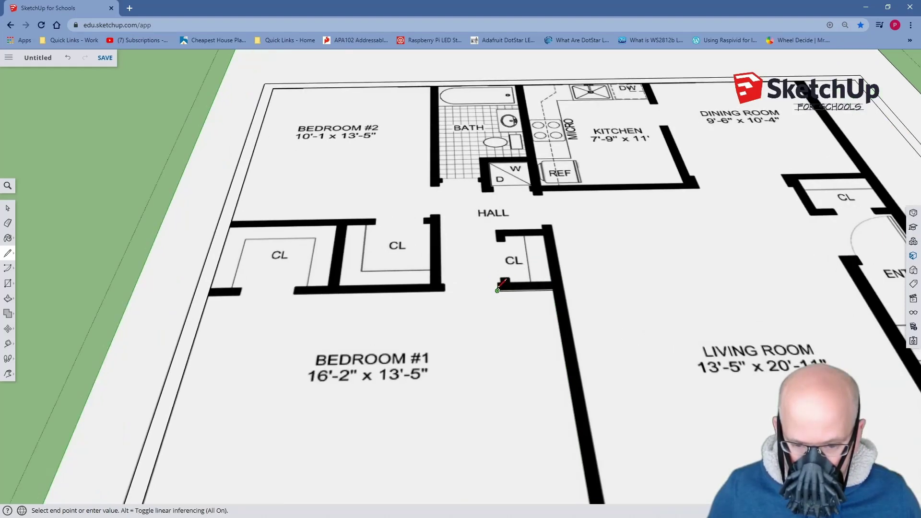
pyautogui.scroll(2, 501, 283)
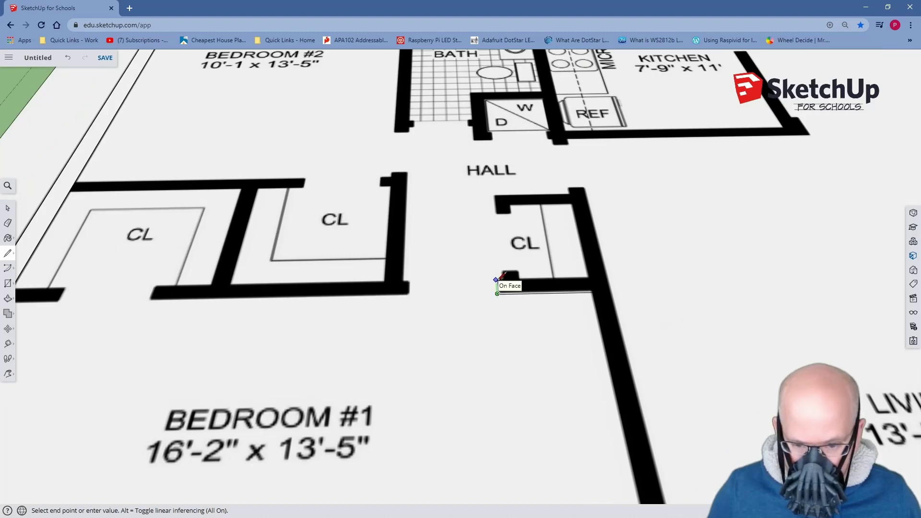
pyautogui.click(496, 279)
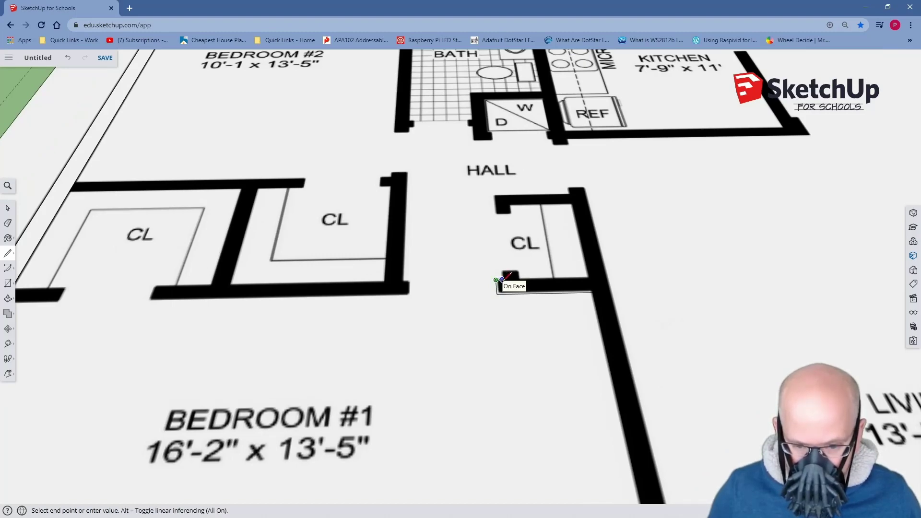
pyautogui.scroll(1, 502, 279)
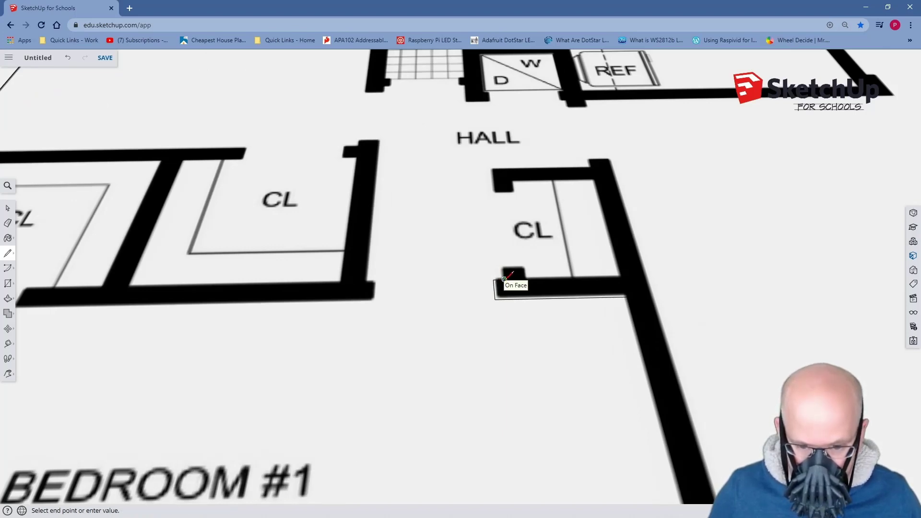
pyautogui.click(504, 279)
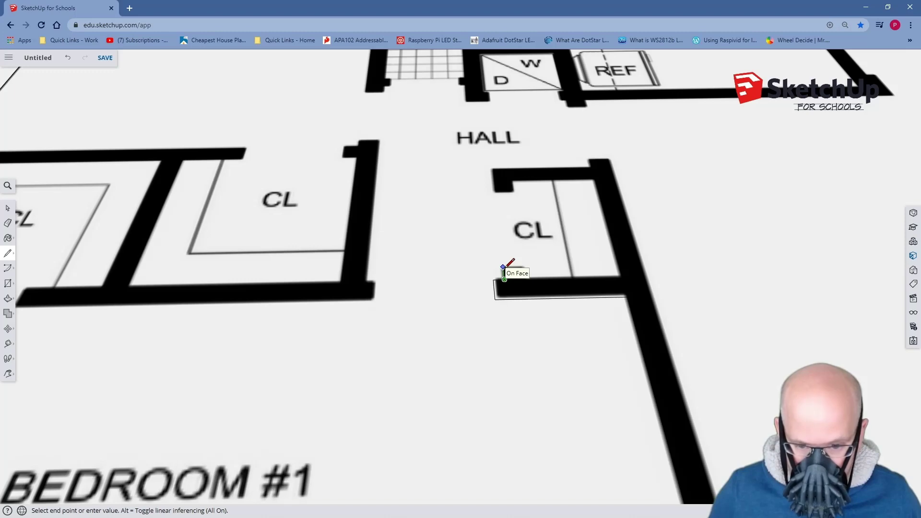
pyautogui.click(503, 266)
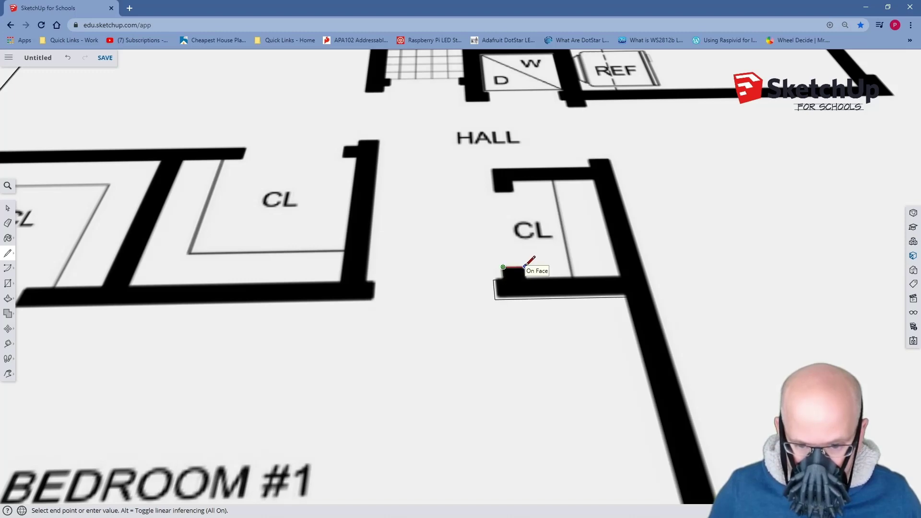
pyautogui.click(525, 266)
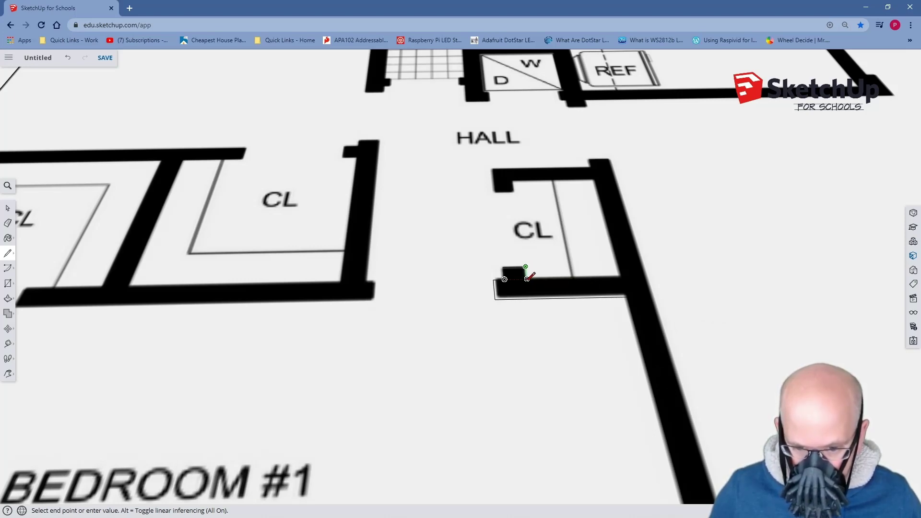
pyautogui.click(527, 279)
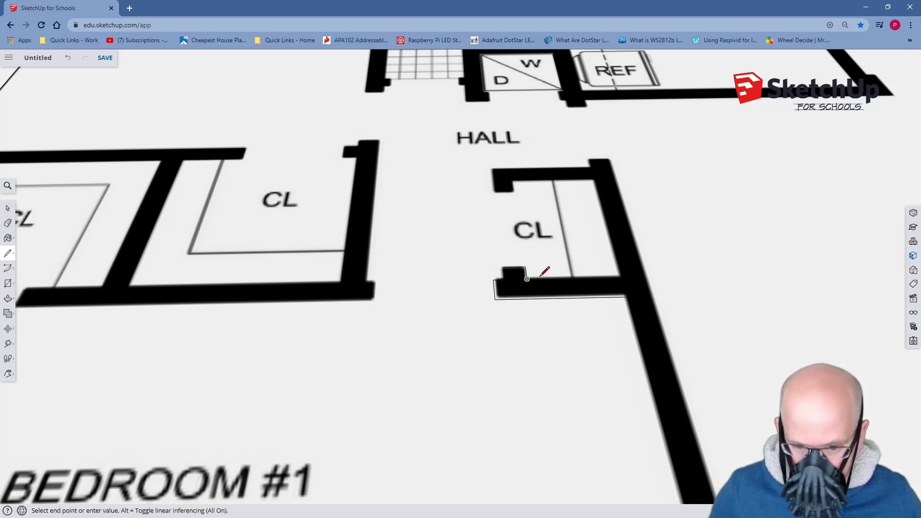
# Trace the inside faces of the hall closet and the stepped wall end on the hall side of its opening
pyautogui.click(619, 277)
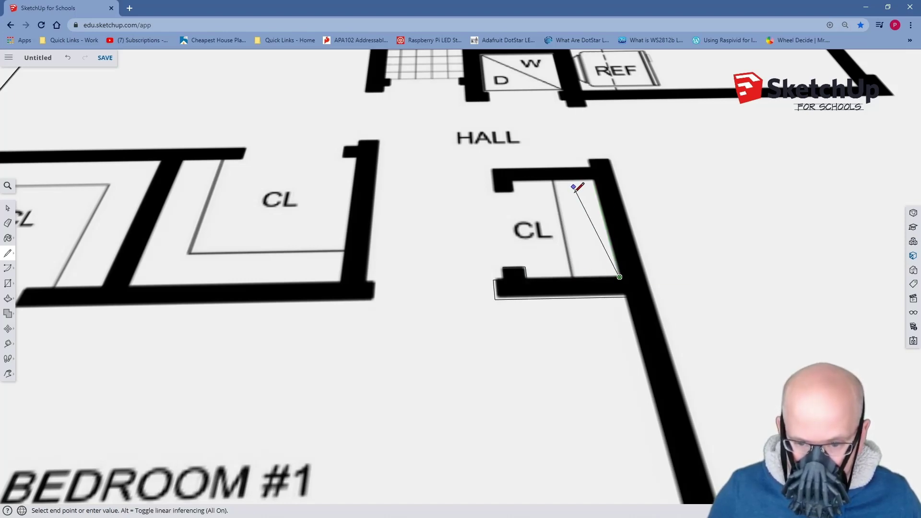
pyautogui.click(592, 178)
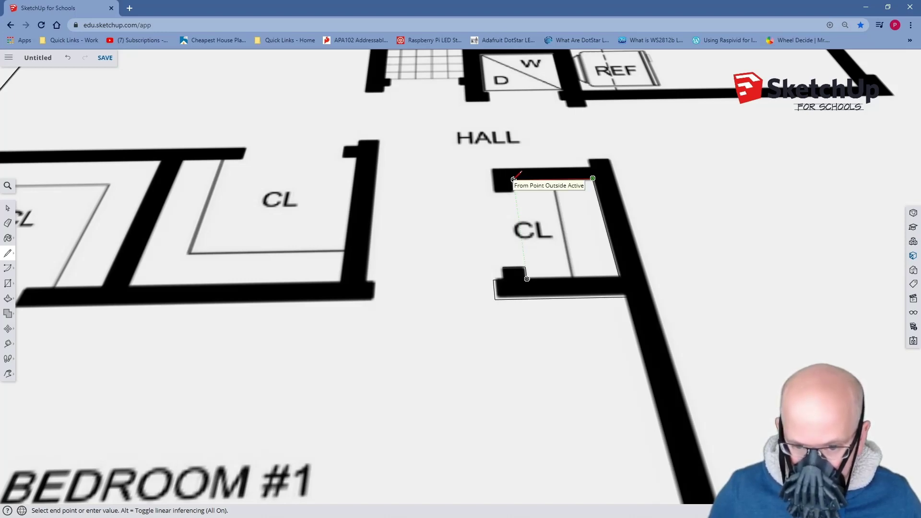
pyautogui.click(513, 180)
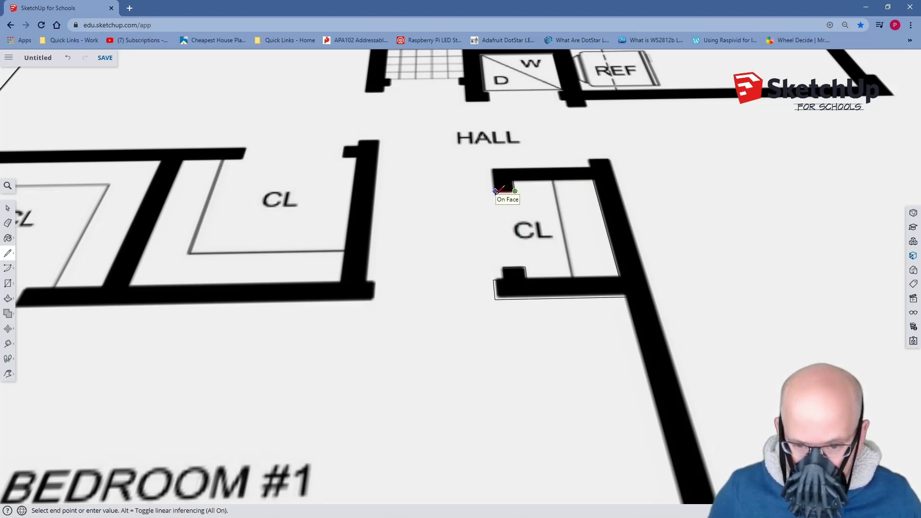
pyautogui.click(496, 191)
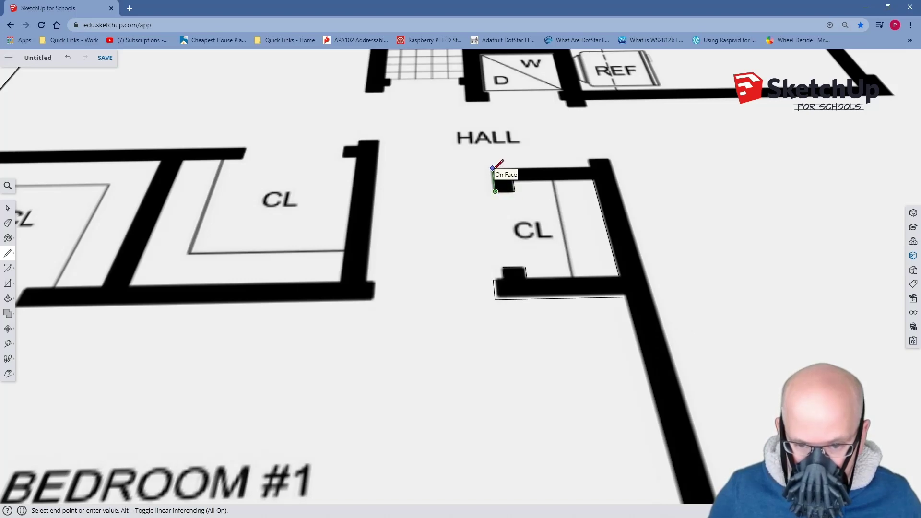
pyautogui.click(492, 167)
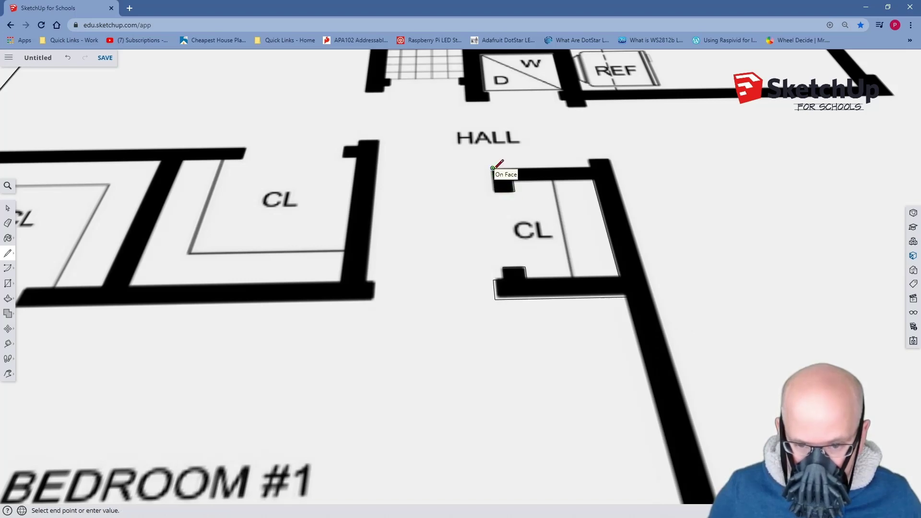
# Trace the closet's hall-side face and wall end, and close the outline along the living room side to the exterior wall
pyautogui.click(589, 167)
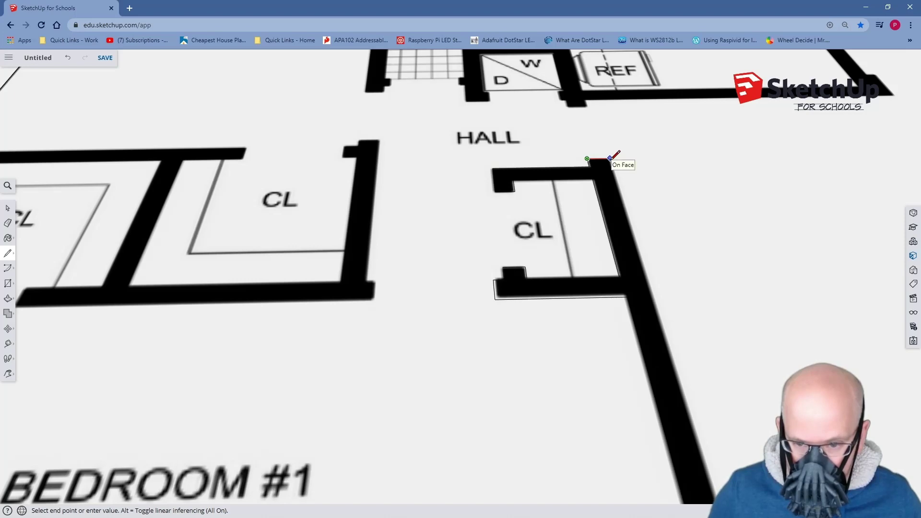
pyautogui.click(611, 158)
pyautogui.scroll(-1, 618, 190)
pyautogui.scroll(-2, 618, 191)
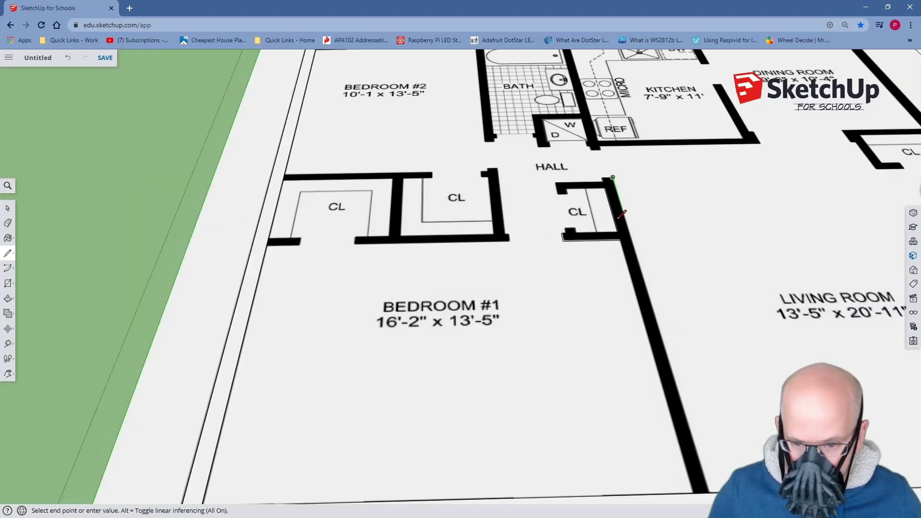
pyautogui.click(709, 492)
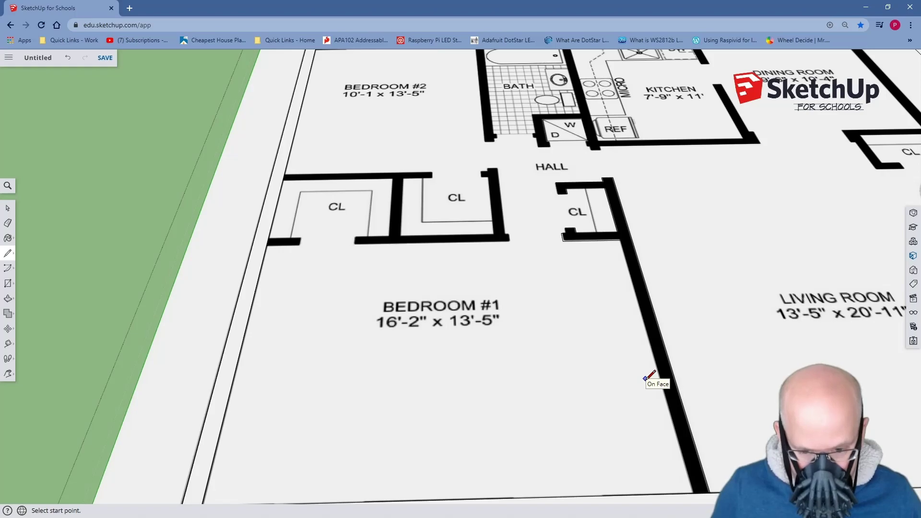
# Try to raise the traced wall between Bedroom #1 and the living room, including the hall closet, with Push/Pull
pyautogui.press('p')
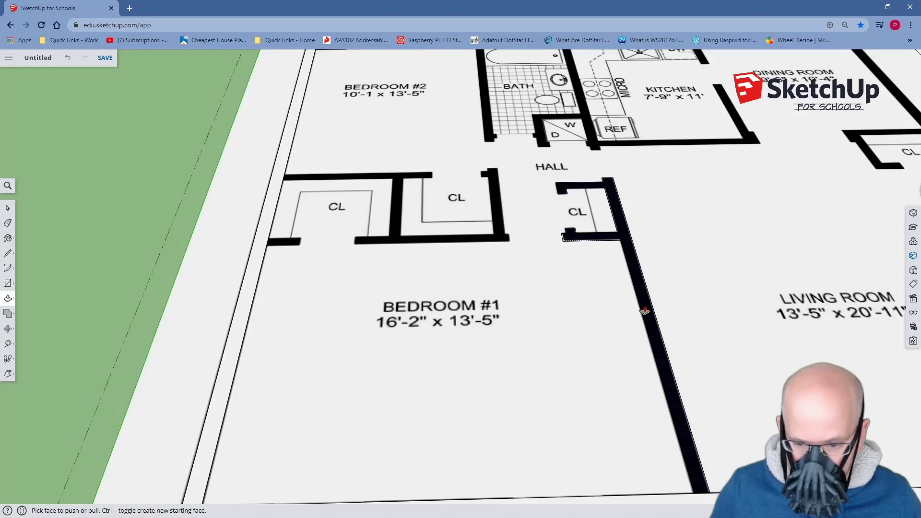
pyautogui.scroll(2, 642, 302)
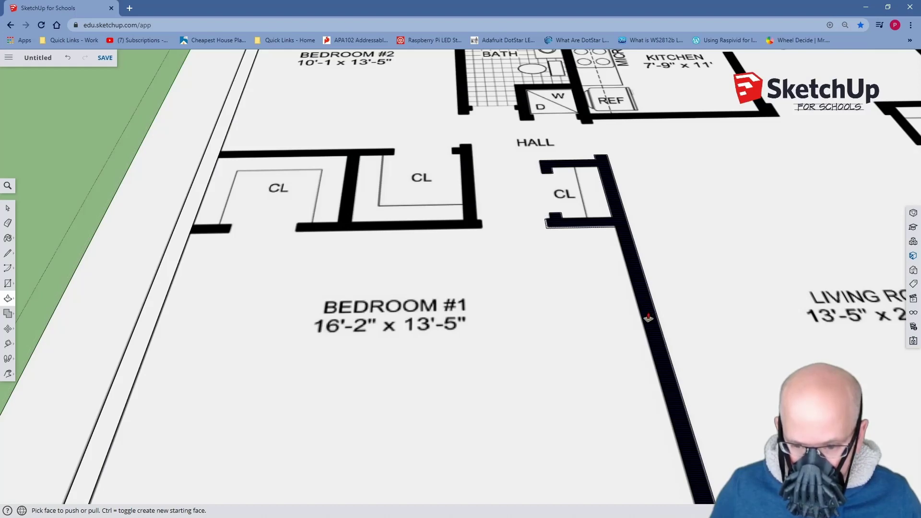
pyautogui.click(648, 320)
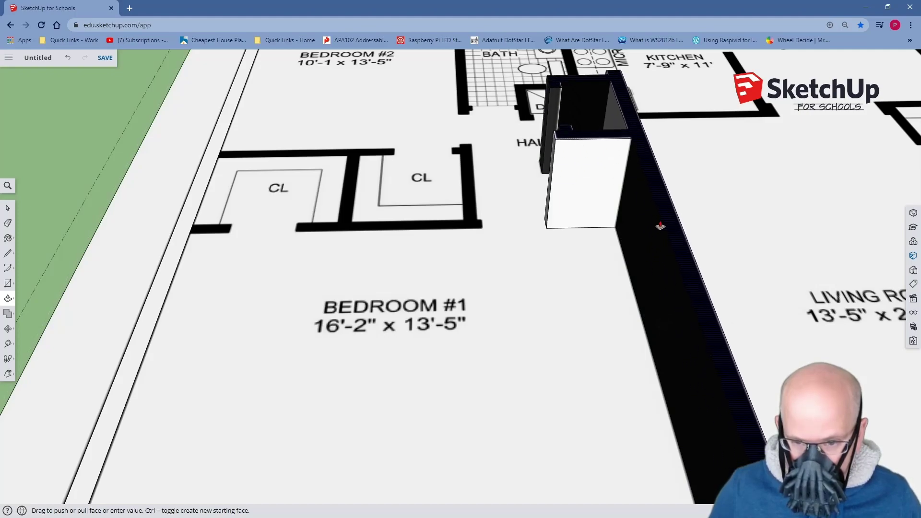
pyautogui.click(660, 264)
pyautogui.scroll(-6, 617, 288)
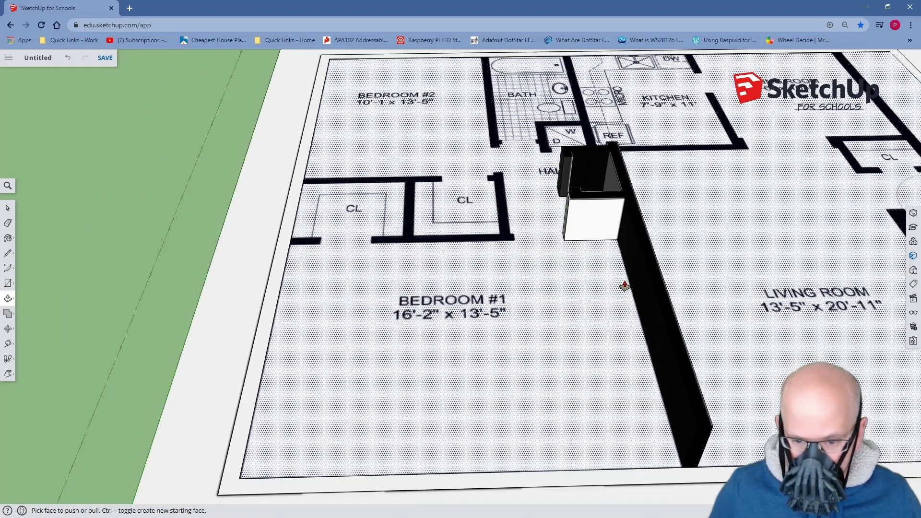
# Trace the outlines of the walls around the two closets between Bedroom #1 and Bedroom #2
pyautogui.moveTo(613, 302); pyautogui.dragTo(594, 249, button='middle')
pyautogui.moveTo(613, 187); pyautogui.dragTo(636, 280, button='middle')
pyautogui.moveTo(633, 405); pyautogui.dragTo(559, 333, button='middle')
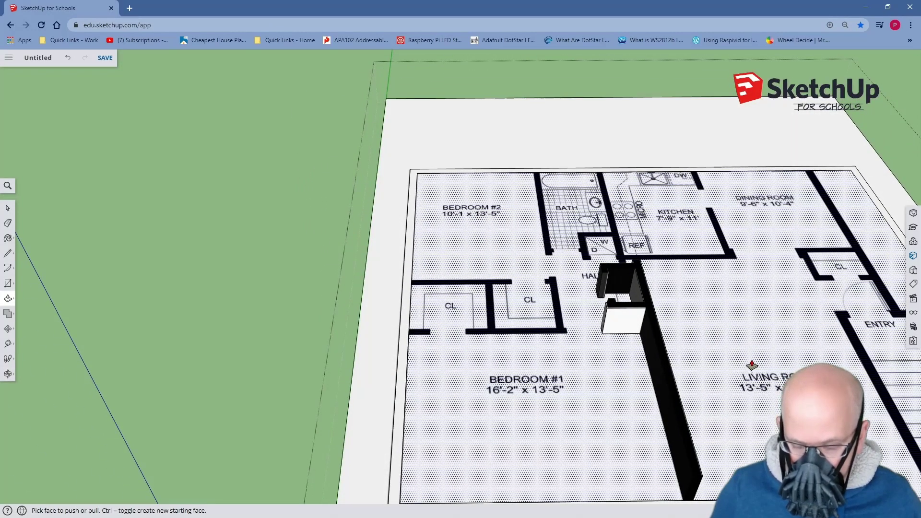
pyautogui.scroll(-2, 751, 366)
pyautogui.moveTo(752, 366); pyautogui.dragTo(527, 274, button='middle')
pyautogui.scroll(5, 502, 359)
pyautogui.press('l')
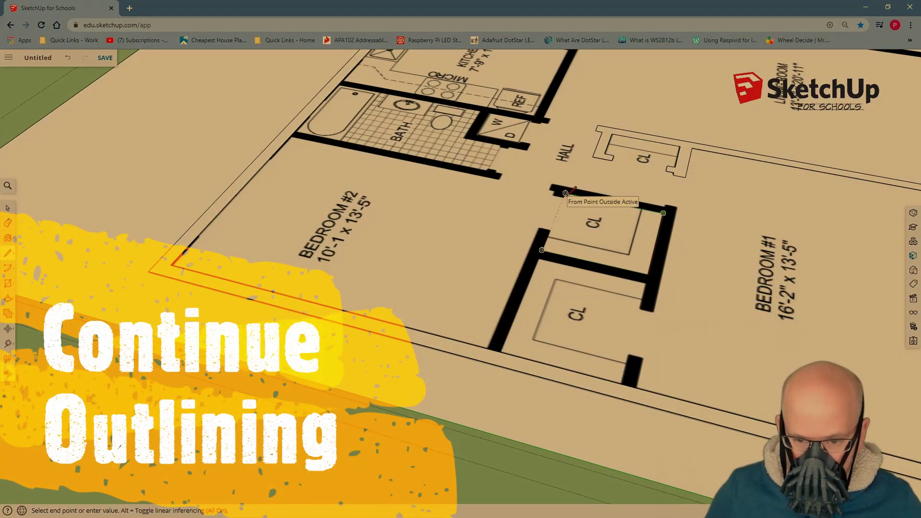
pyautogui.scroll(3, 573, 188)
pyautogui.scroll(2, 786, 211)
pyautogui.scroll(-1, 831, 224)
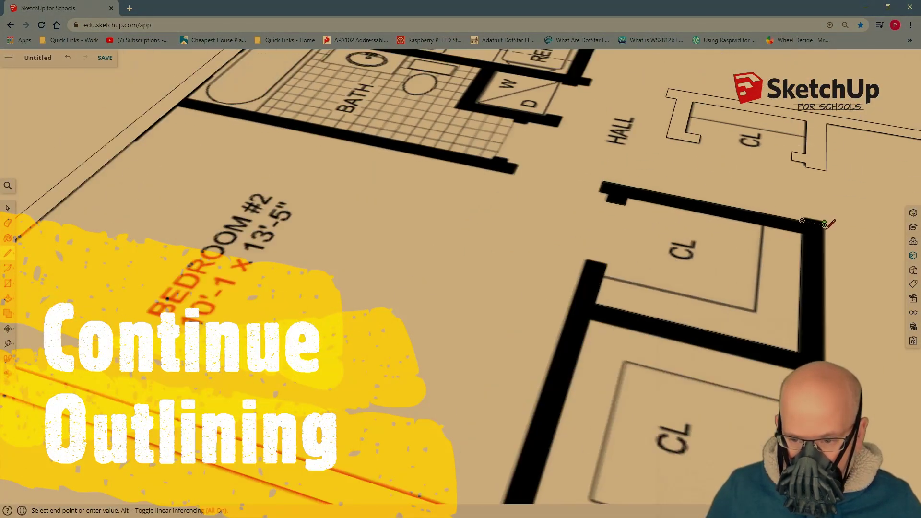
pyautogui.scroll(-3, 829, 224)
pyautogui.scroll(2, 800, 315)
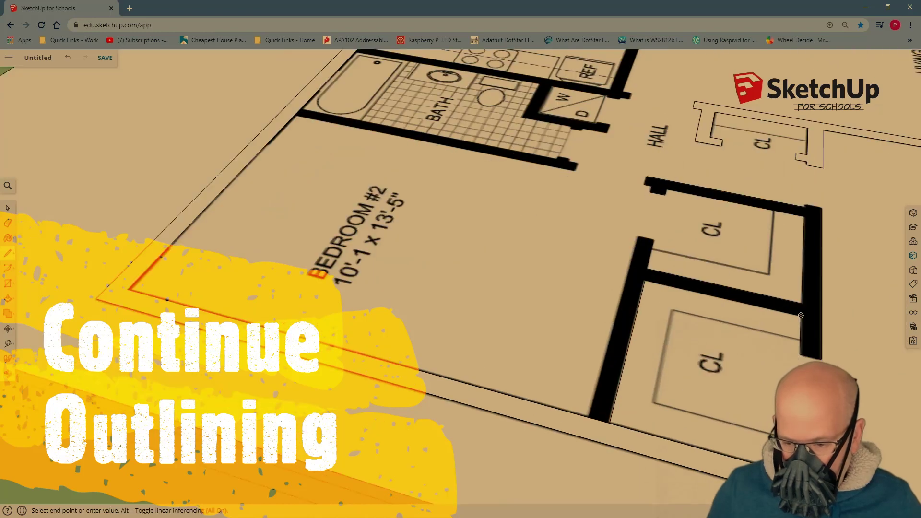
pyautogui.scroll(-3, 442, 427)
# Trace the wall between Bedroom #2 and the bath, and the bath-side face and hall end of the washer/dryer closet wall
pyautogui.scroll(4, 442, 427)
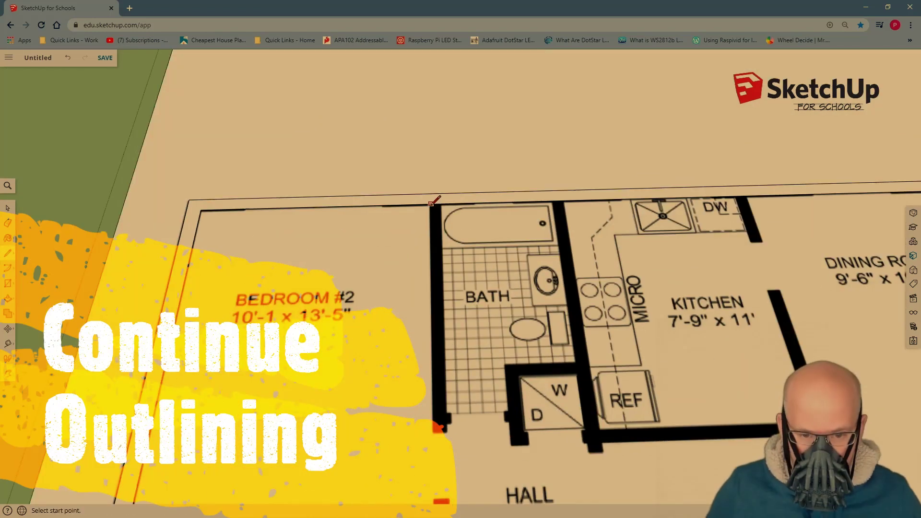
pyautogui.scroll(1, 447, 422)
pyautogui.click(446, 422)
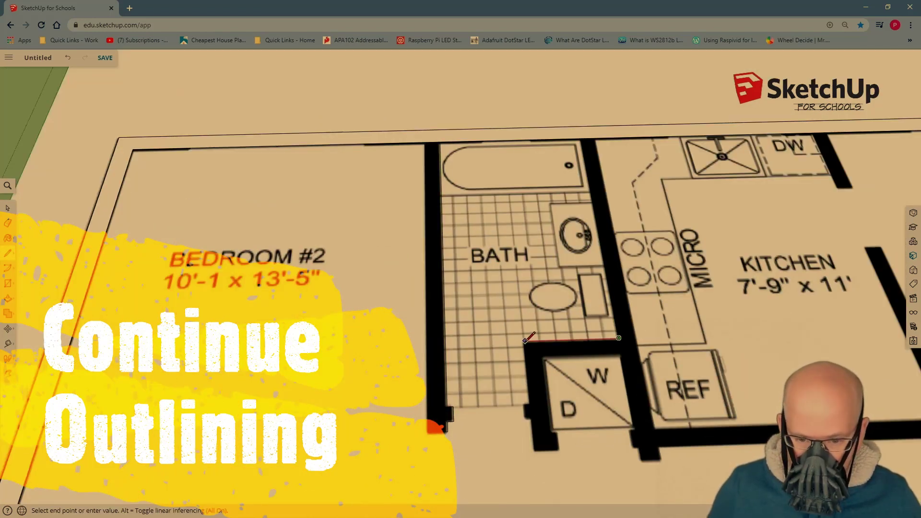
pyautogui.click(524, 405)
pyautogui.click(534, 449)
pyautogui.click(559, 448)
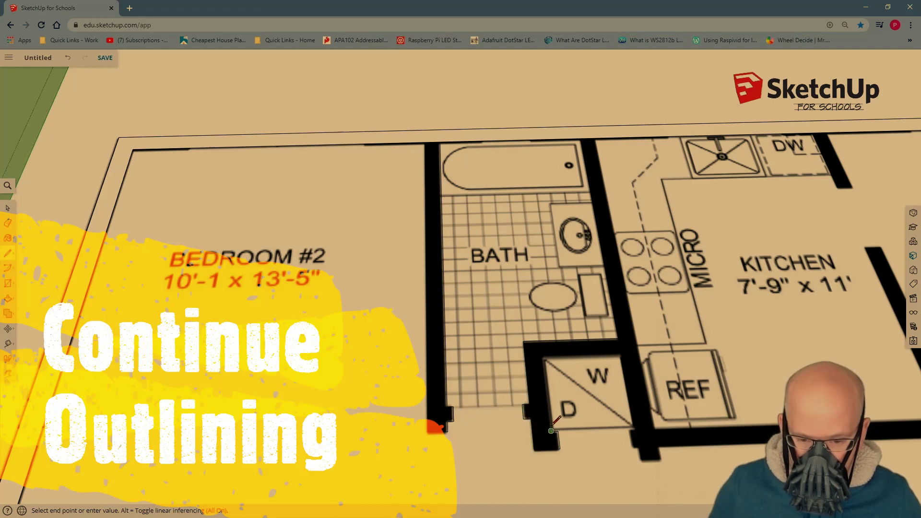
pyautogui.click(554, 431)
# Trace the inside faces of the washer/dryer closet and its wall end toward the hall
pyautogui.scroll(3, 618, 337)
pyautogui.scroll(3, 623, 341)
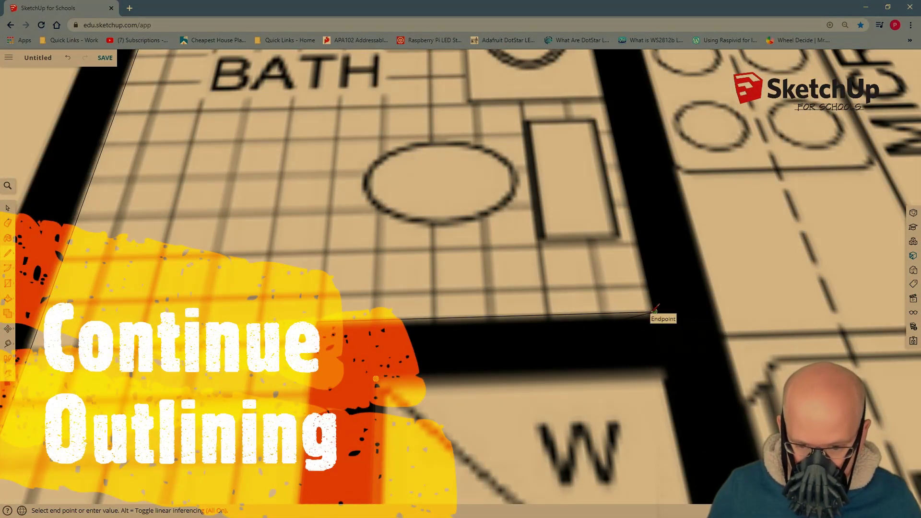
pyautogui.click(651, 314)
pyautogui.scroll(3, 672, 367)
pyautogui.scroll(-5, 674, 372)
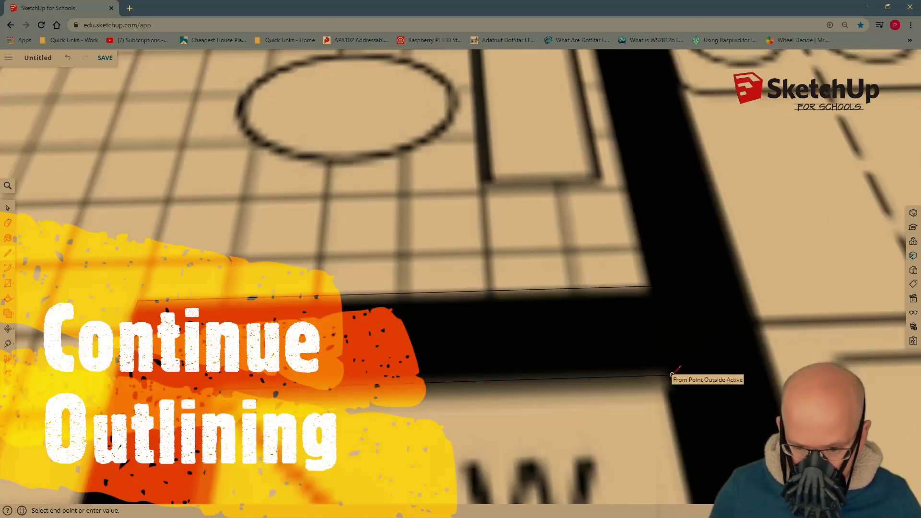
pyautogui.scroll(5, 686, 461)
pyautogui.scroll(-3, 683, 465)
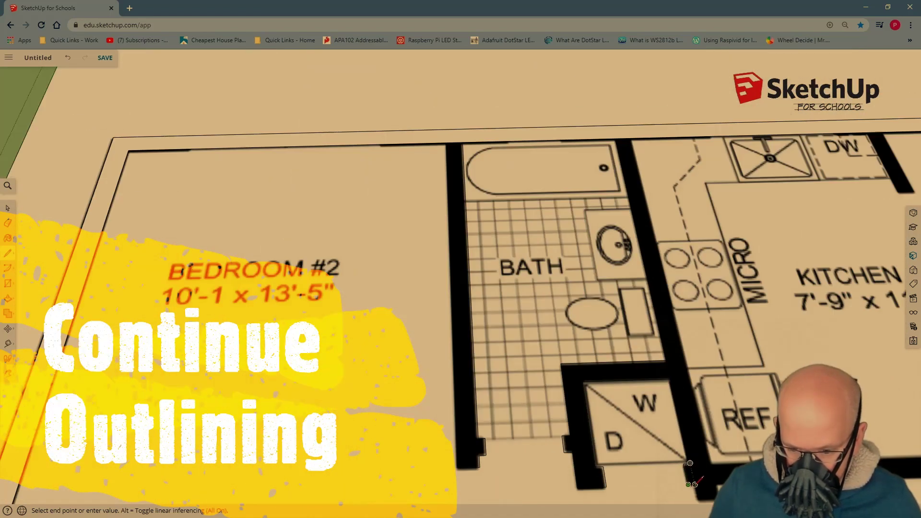
# Trace the kitchen's walls along the bath and living room, and the short wall stub between the kitchen and dining room
pyautogui.scroll(-3, 717, 484)
pyautogui.scroll(5, 826, 361)
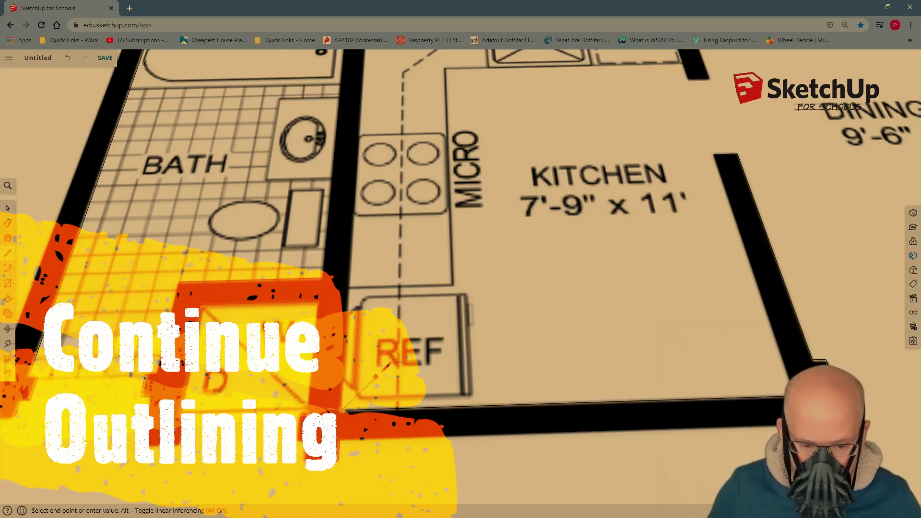
pyautogui.keyDown('shift'); pyautogui.moveTo(583, 370); pyautogui.dragTo(380, 277, button='middle'); pyautogui.keyUp('shift')
pyautogui.scroll(-2, 479, 268)
pyautogui.scroll(3, 594, 239)
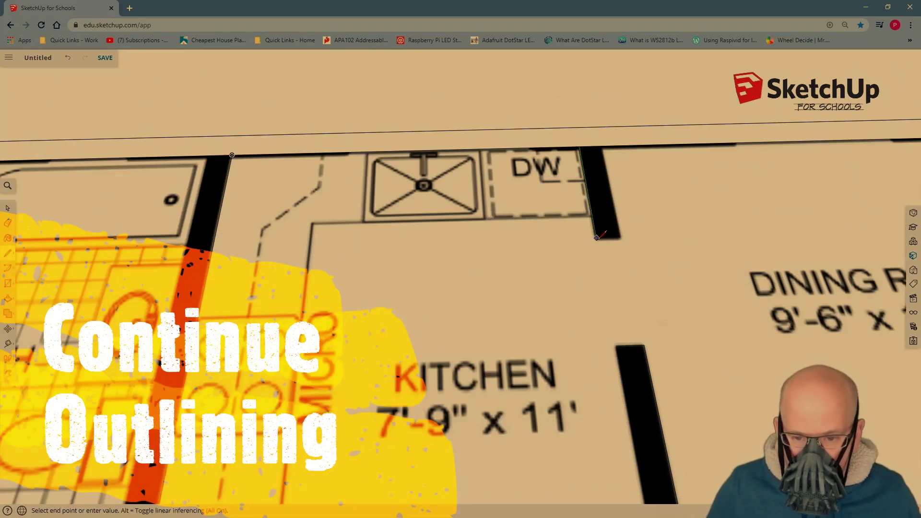
pyautogui.click(596, 240)
pyautogui.scroll(-3, 623, 153)
pyautogui.scroll(4, 614, 231)
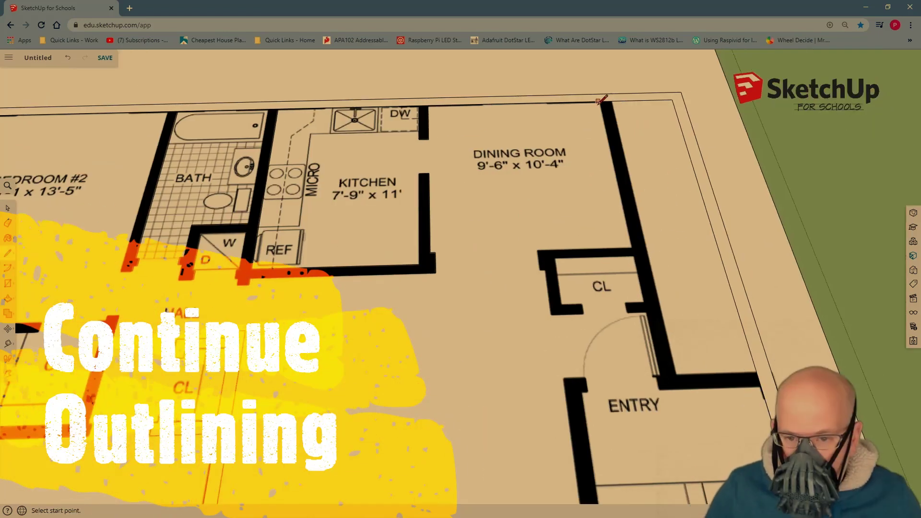
# Trace the entry closet's dining room side and its outer wall around to the closet opening
pyautogui.click(632, 247)
pyautogui.click(538, 251)
pyautogui.click(543, 271)
pyautogui.click(584, 312)
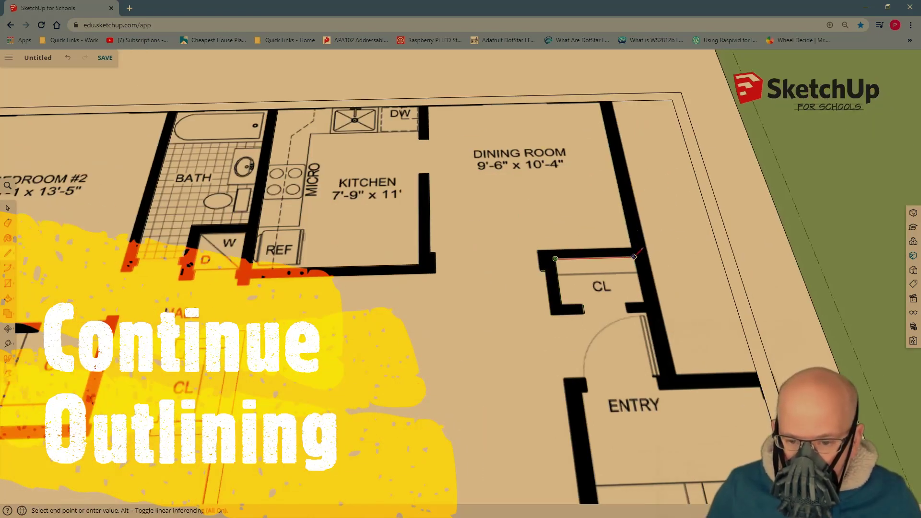
# Trace the other end of the entry closet's opening and the long wall from the entry back to the dining room's exterior wall
pyautogui.click(624, 303)
pyautogui.click(643, 308)
pyautogui.click(670, 377)
pyautogui.click(736, 370)
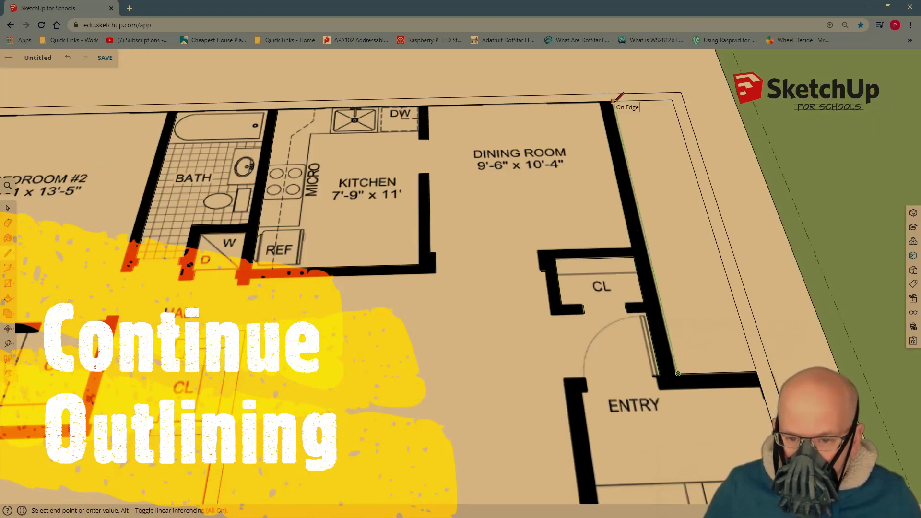
# Raise the exterior walls and all traced interior walls to the same height with Push/Pull
pyautogui.scroll(-3, 656, 473)
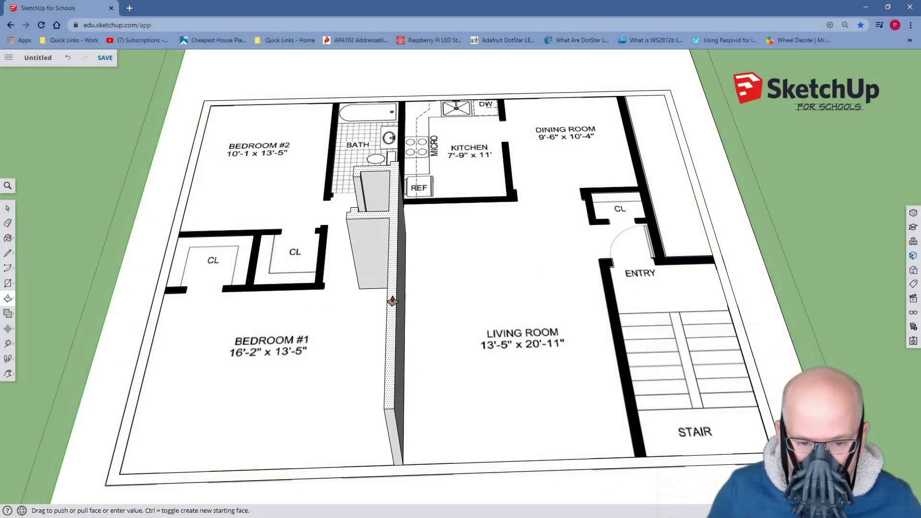
pyautogui.doubleClick(408, 471)
pyautogui.click(201, 234)
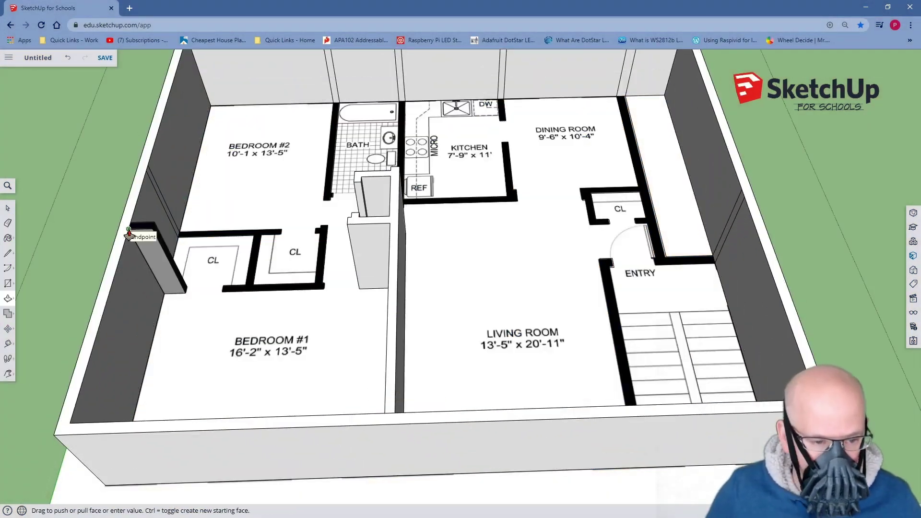
pyautogui.scroll(-3, 333, 139)
pyautogui.doubleClick(462, 206)
pyautogui.moveTo(462, 206); pyautogui.dragTo(367, 363, button='middle')
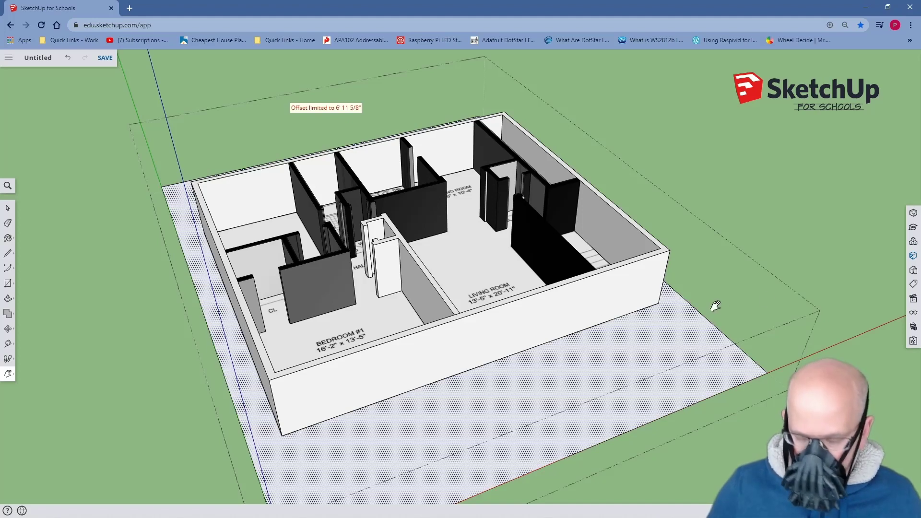
# Paint the living room faces of the stair and kitchen walls, the kitchen wall stub and the dining room wall white
pyautogui.press('b')
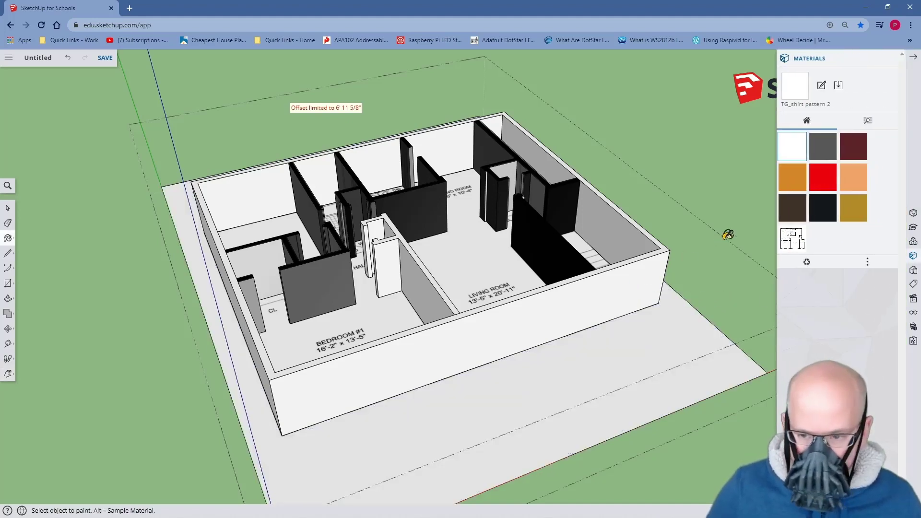
pyautogui.click(539, 228)
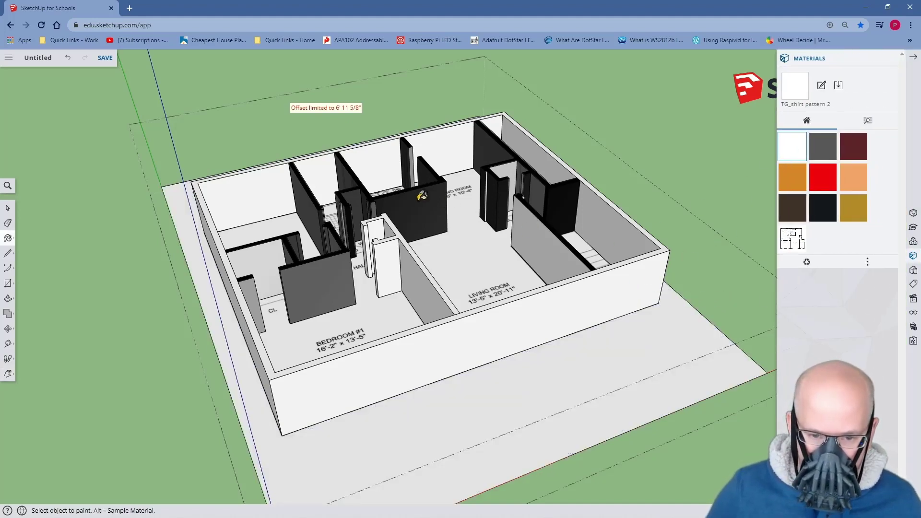
pyautogui.click(424, 199)
pyautogui.click(410, 158)
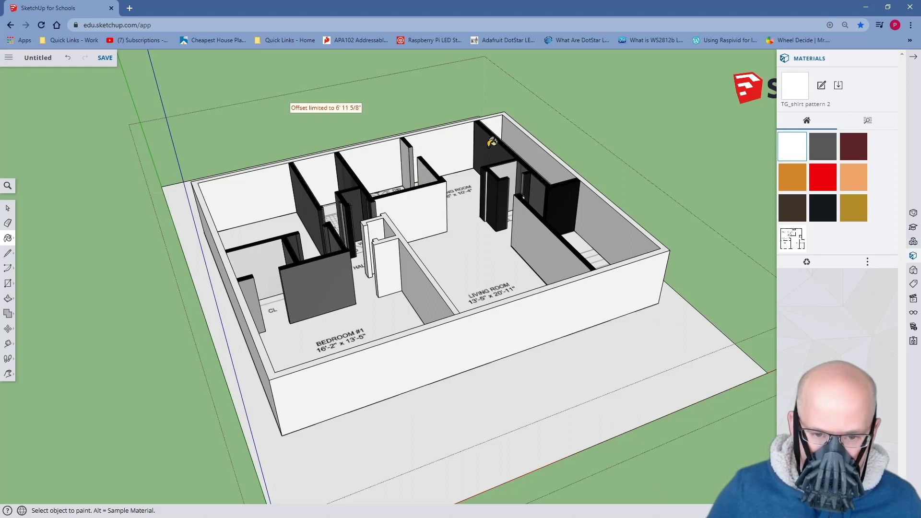
pyautogui.click(486, 142)
# Paint the bath walls, a washer/dryer closet face and the Bedroom #1 faces of the closet walls white
pyautogui.click(304, 197)
pyautogui.click(349, 179)
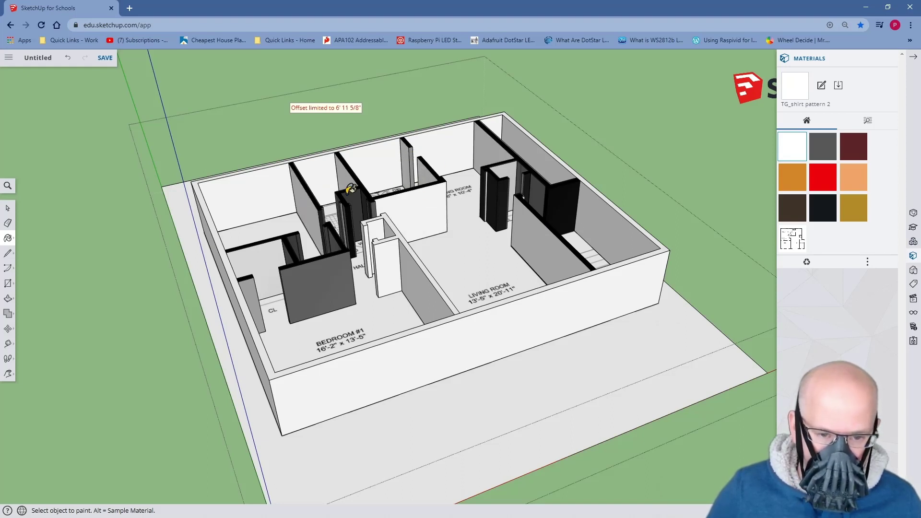
pyautogui.click(358, 217)
pyautogui.click(319, 267)
pyautogui.scroll(4, 300, 249)
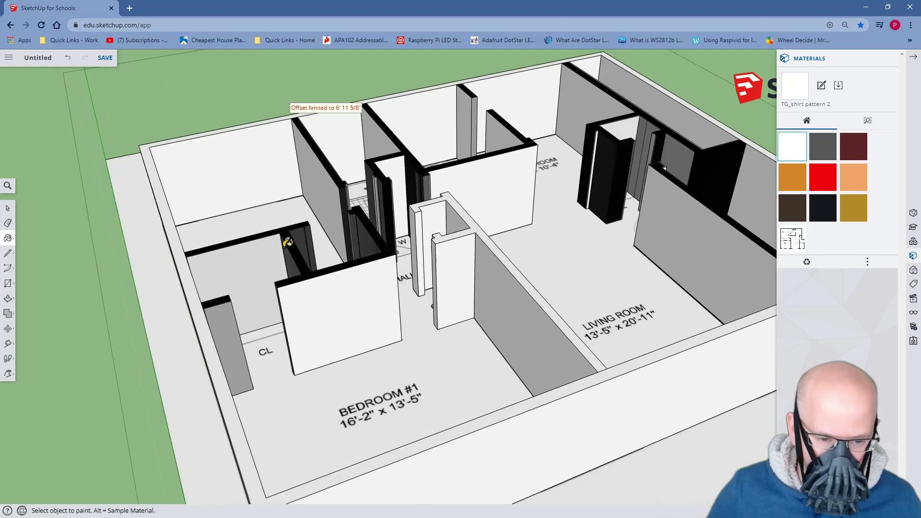
pyautogui.click(210, 355)
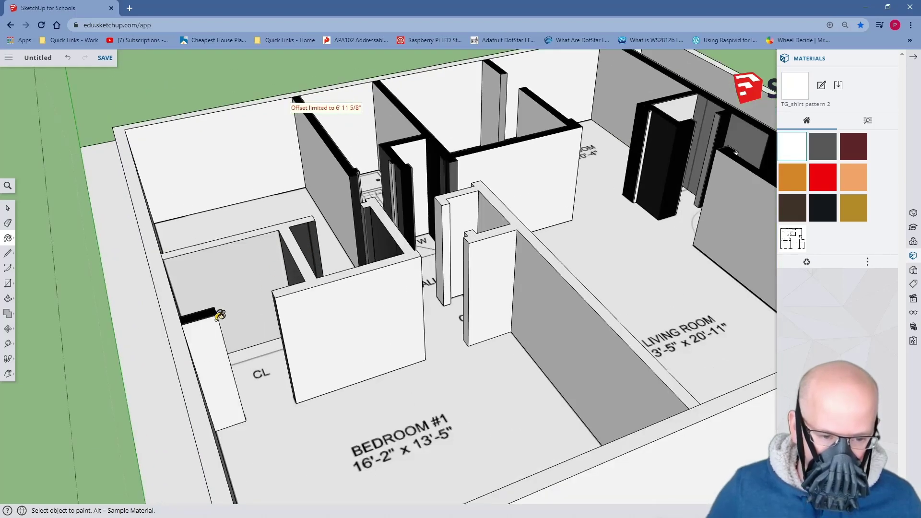
# Paint the tops of the short closet wall and the walls around the bath and kitchen white
pyautogui.click(210, 313)
pyautogui.click(343, 154)
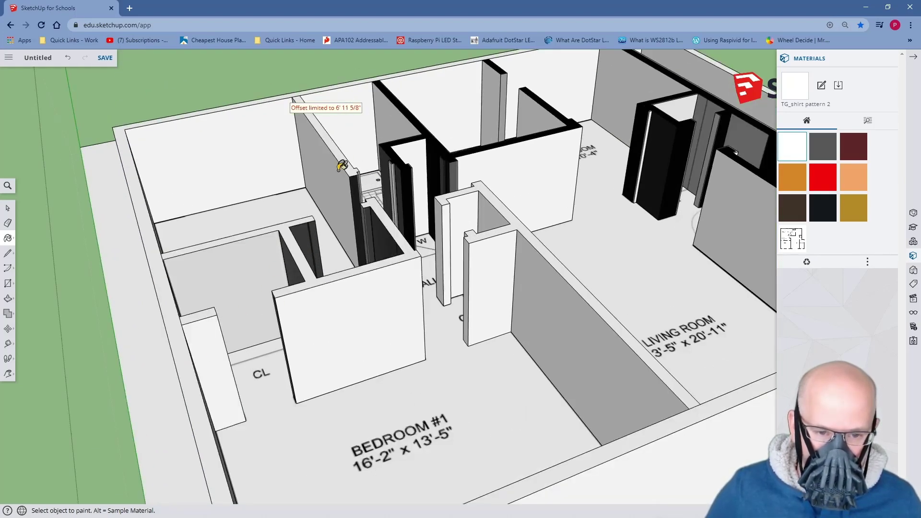
pyautogui.click(425, 122)
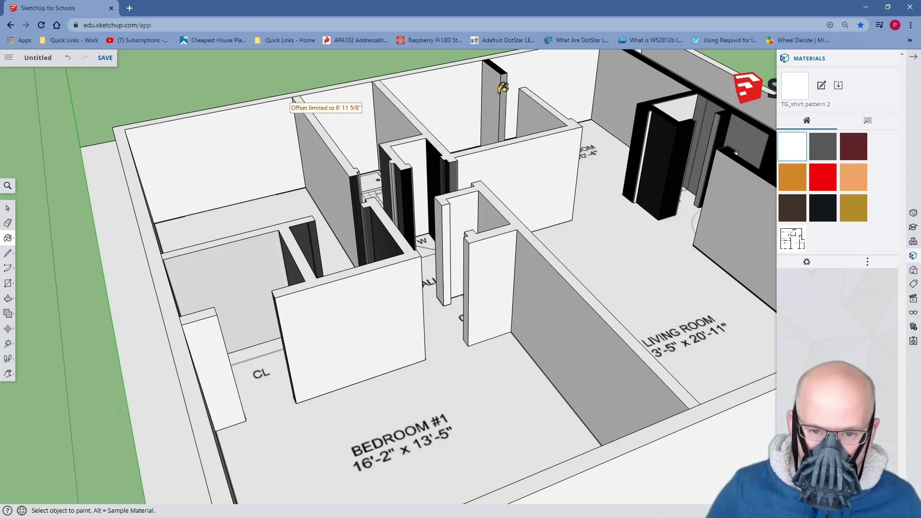
# Paint the faces and tops of the stair wall, the entry closet walls and the long entry wall white
pyautogui.scroll(3, 499, 84)
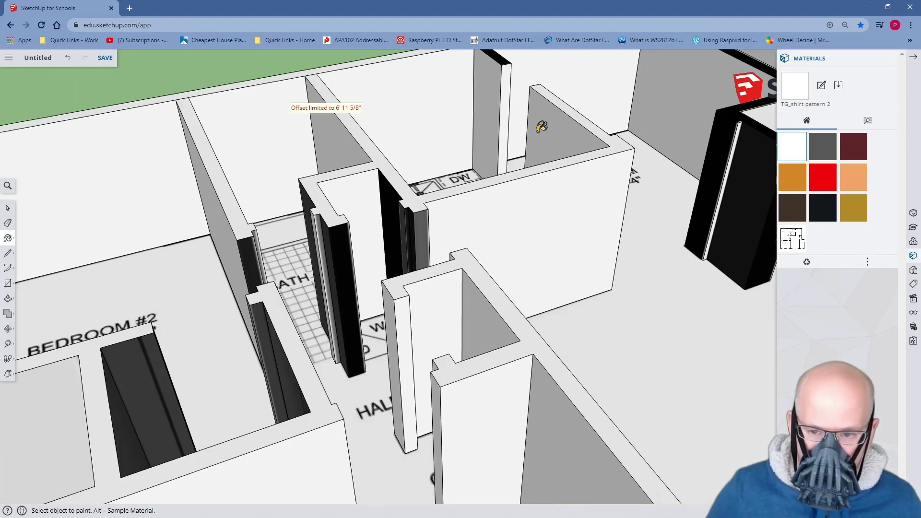
pyautogui.scroll(-5, 542, 126)
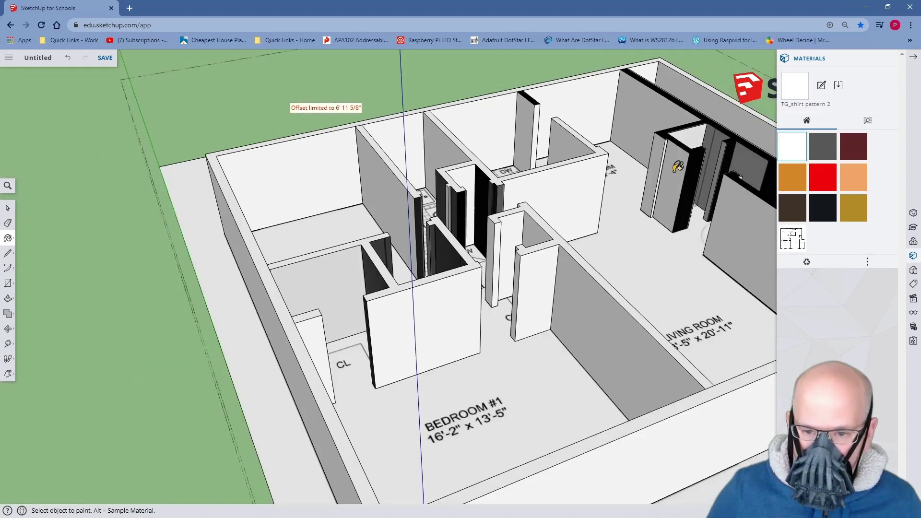
pyautogui.moveTo(697, 222); pyautogui.dragTo(471, 195, button='middle')
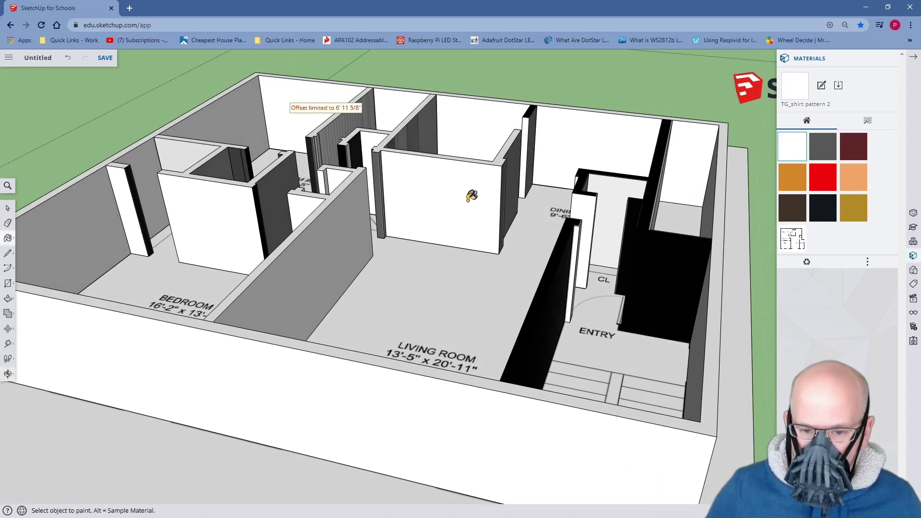
pyautogui.click(563, 286)
pyautogui.click(672, 259)
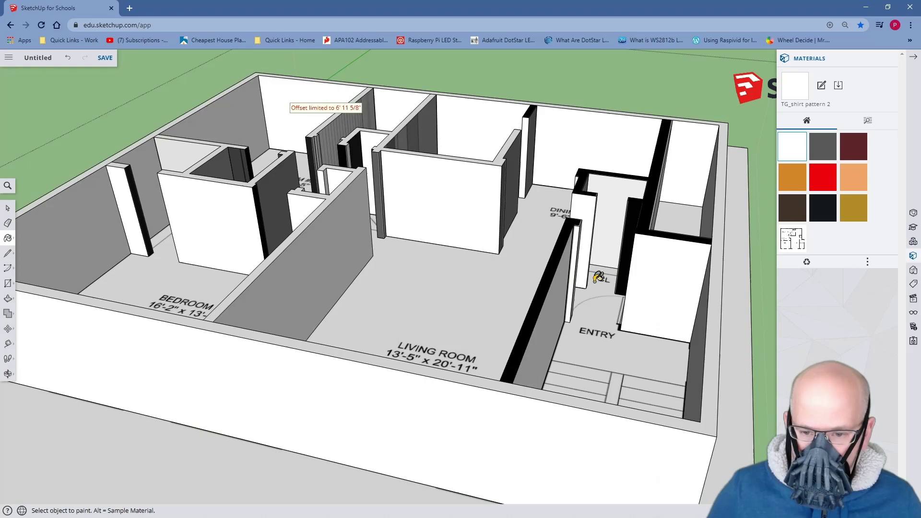
pyautogui.click(549, 273)
pyautogui.click(650, 203)
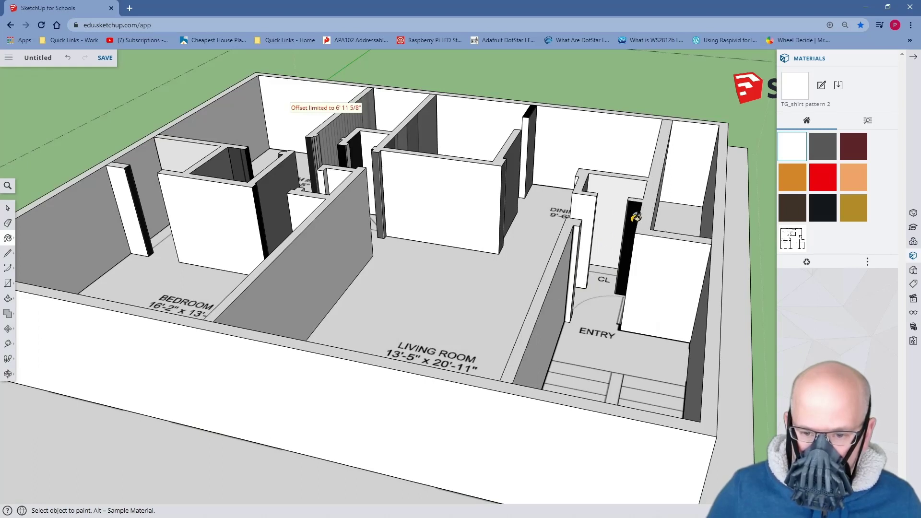
pyautogui.click(632, 212)
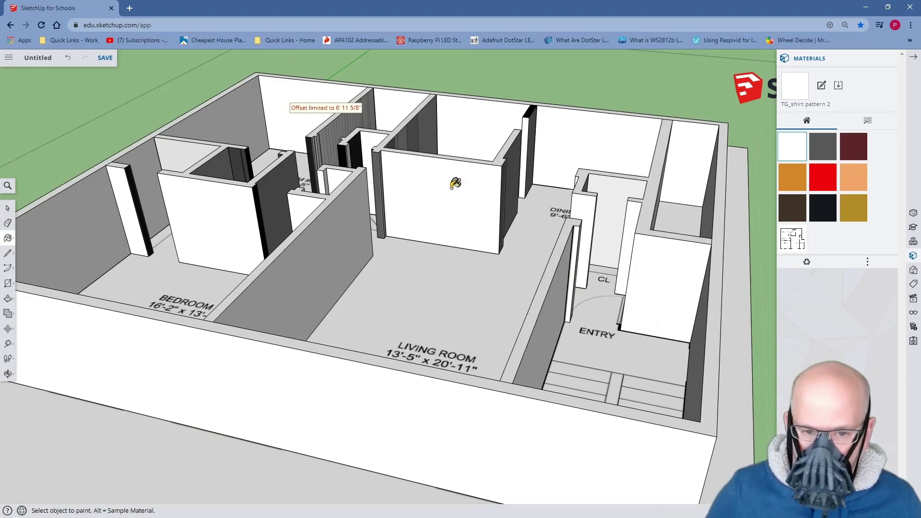
# Paint the remaining black faces at the end of the washer/dryer closet wall white
pyautogui.click(359, 140)
pyautogui.click(344, 157)
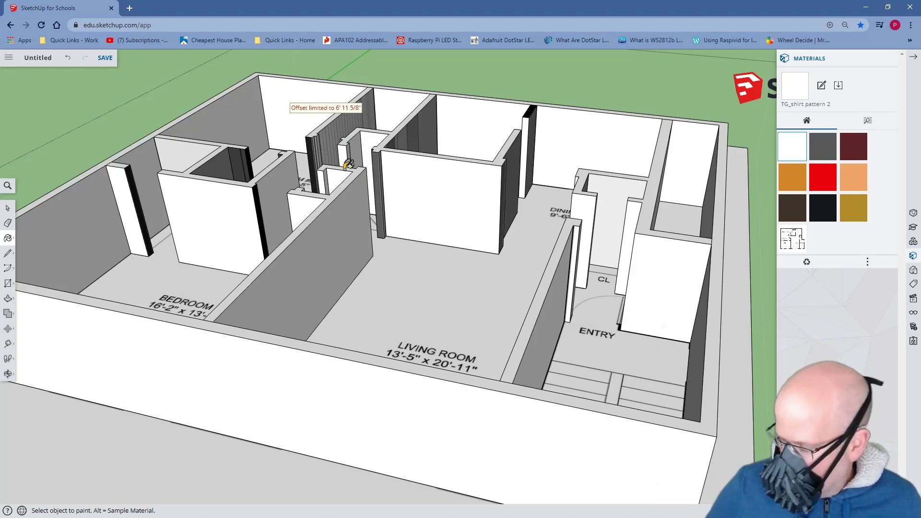
pyautogui.moveTo(347, 164); pyautogui.dragTo(428, 326, button='middle')
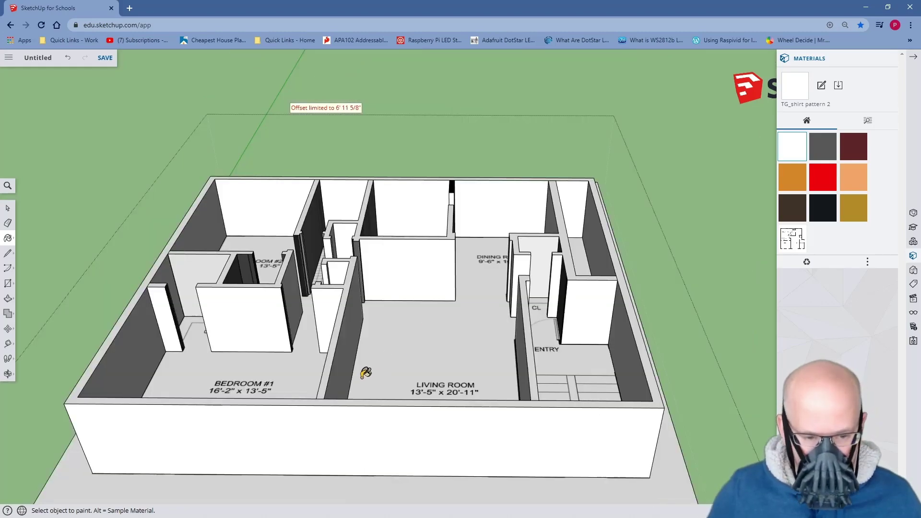